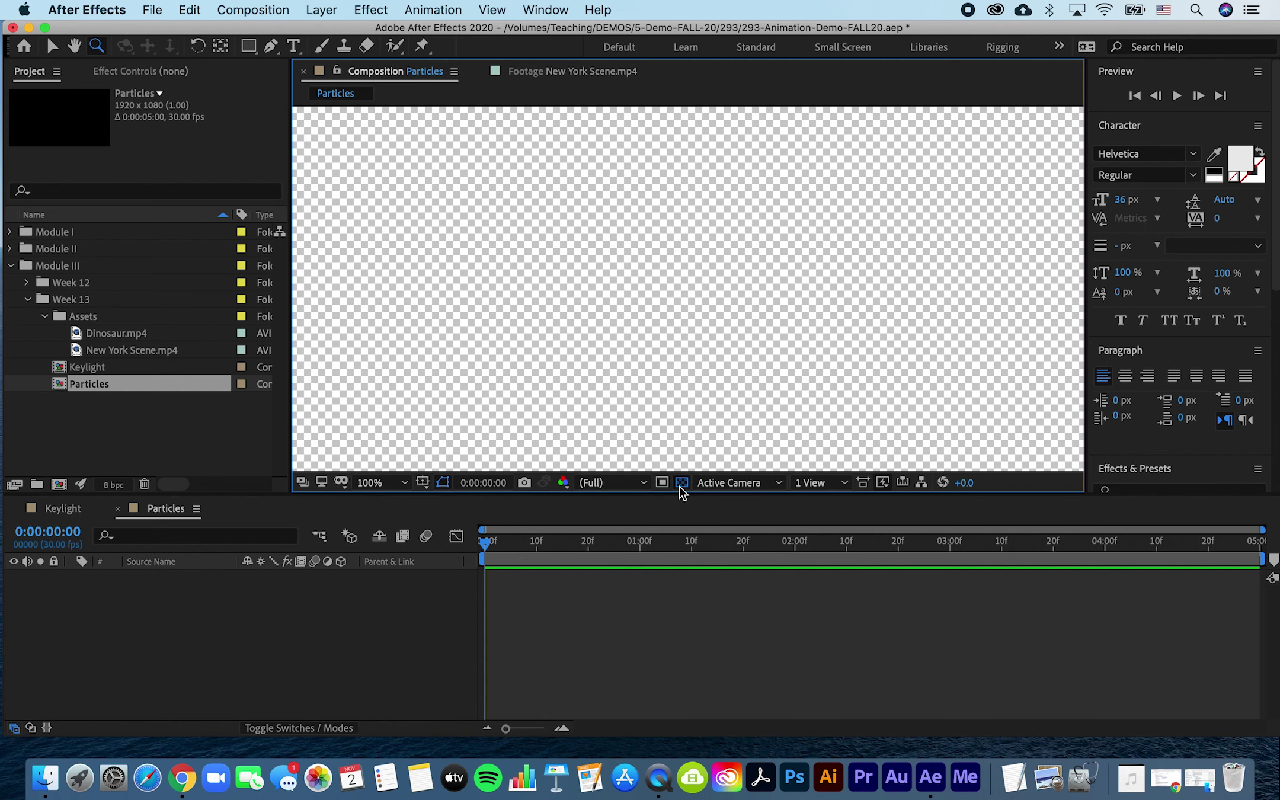
Create a full-frame solid layer coloured pure black (Black Solid 3).
left_click(320, 10)
mouse_move(400, 31)
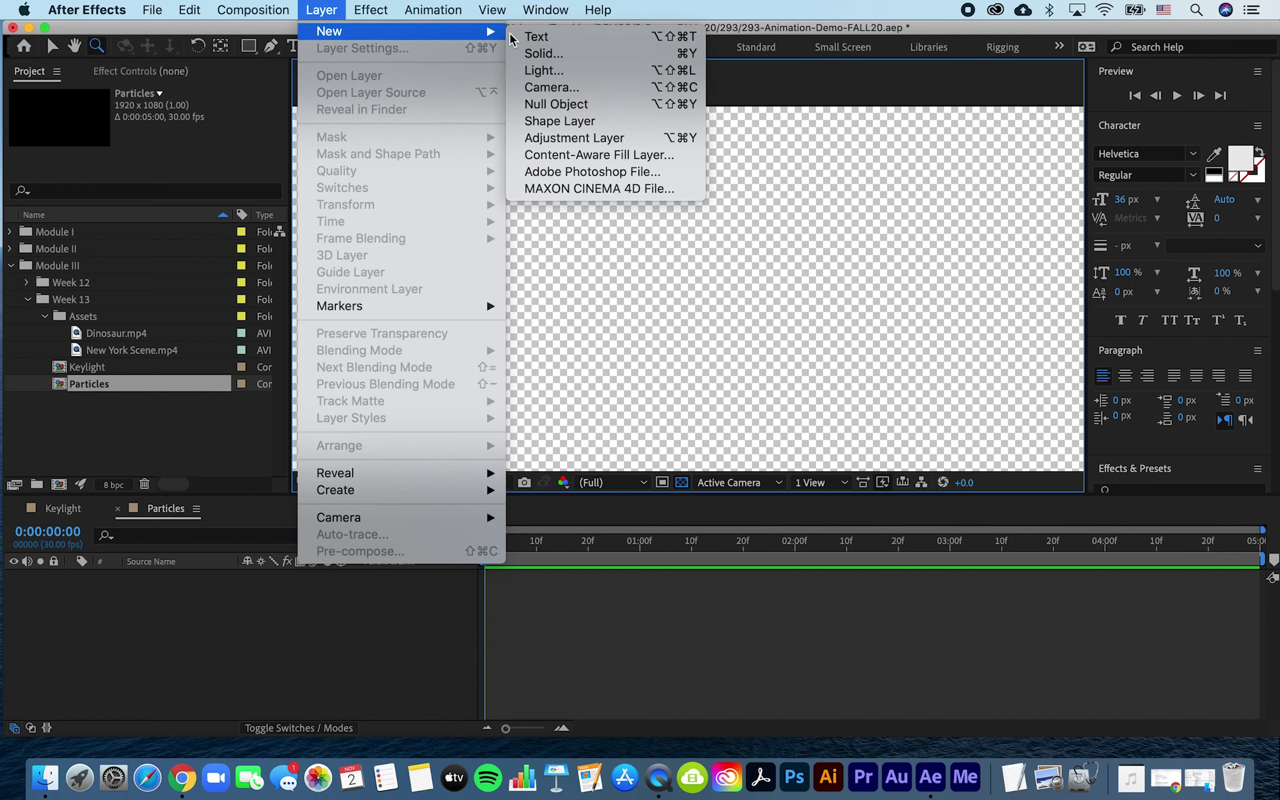
left_click(543, 53)
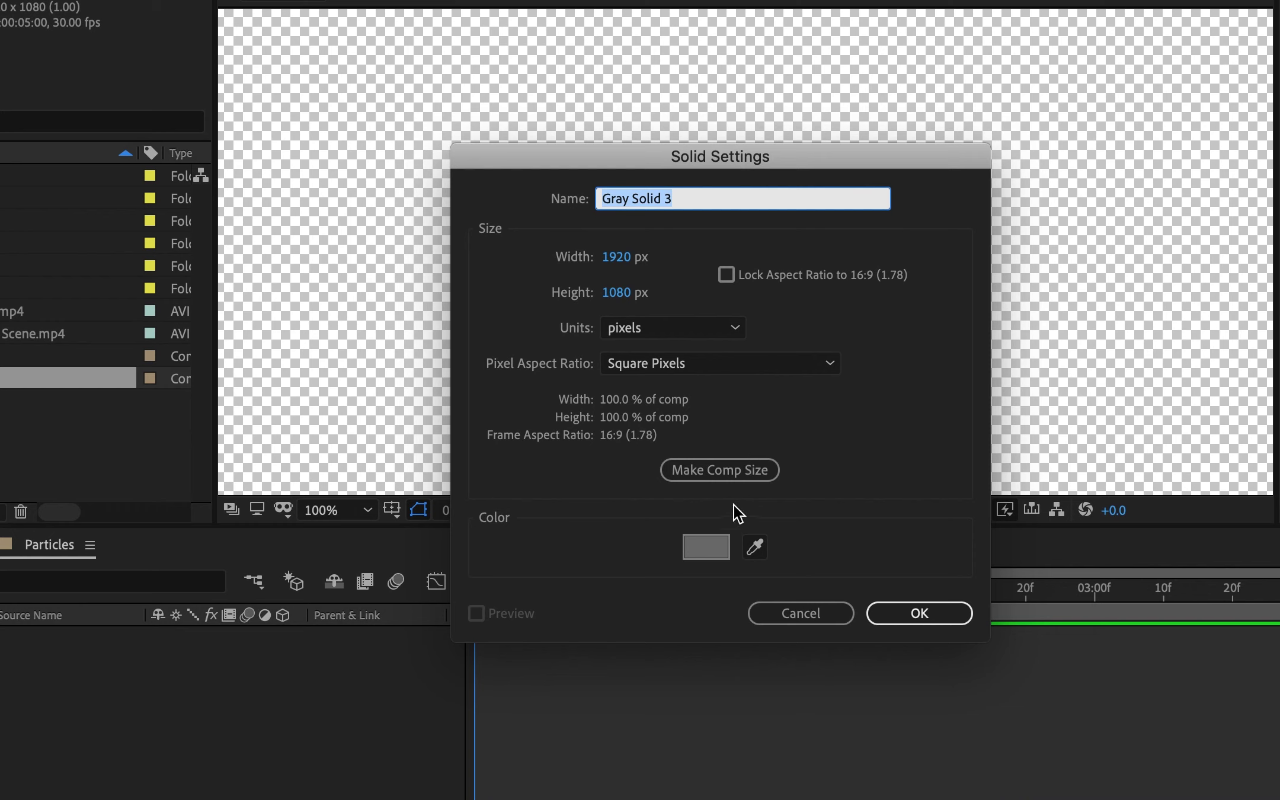
left_click(669, 518)
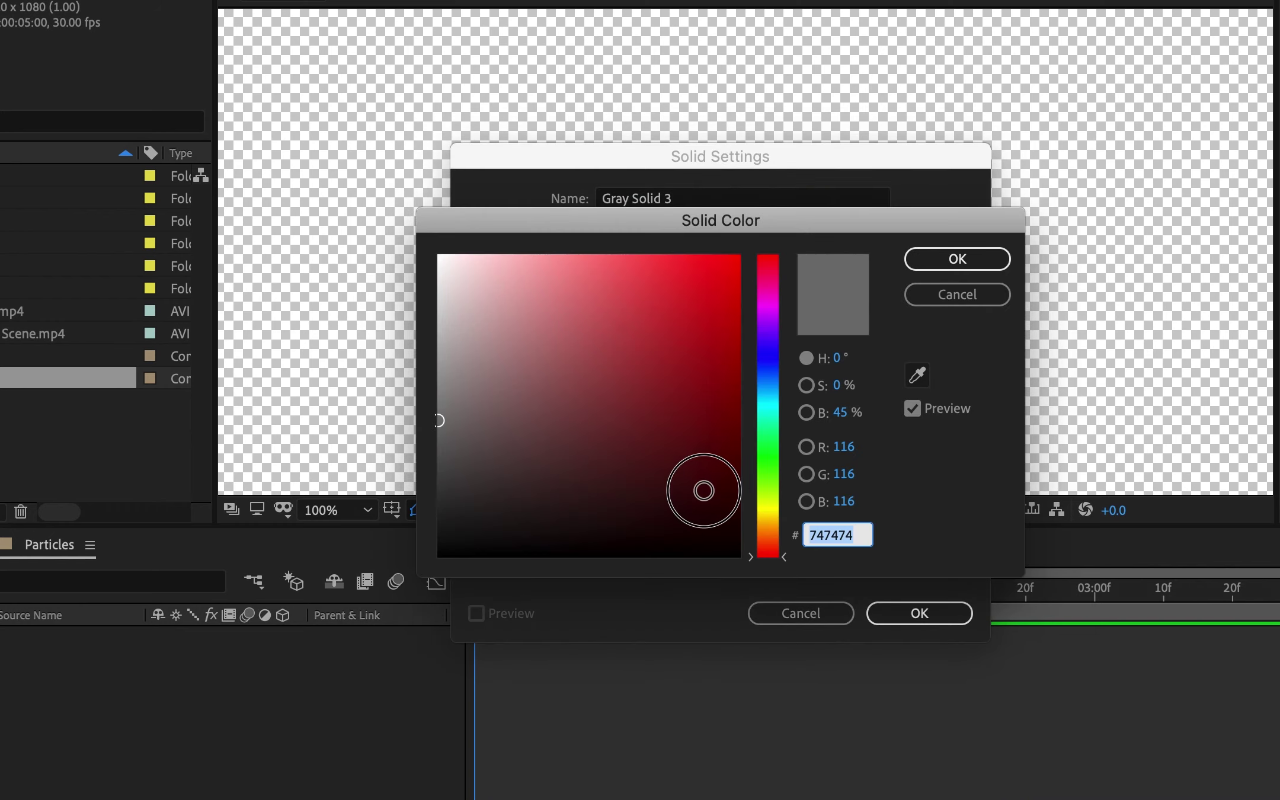
left_click_drag(704, 491, 804, 630)
left_click(933, 275)
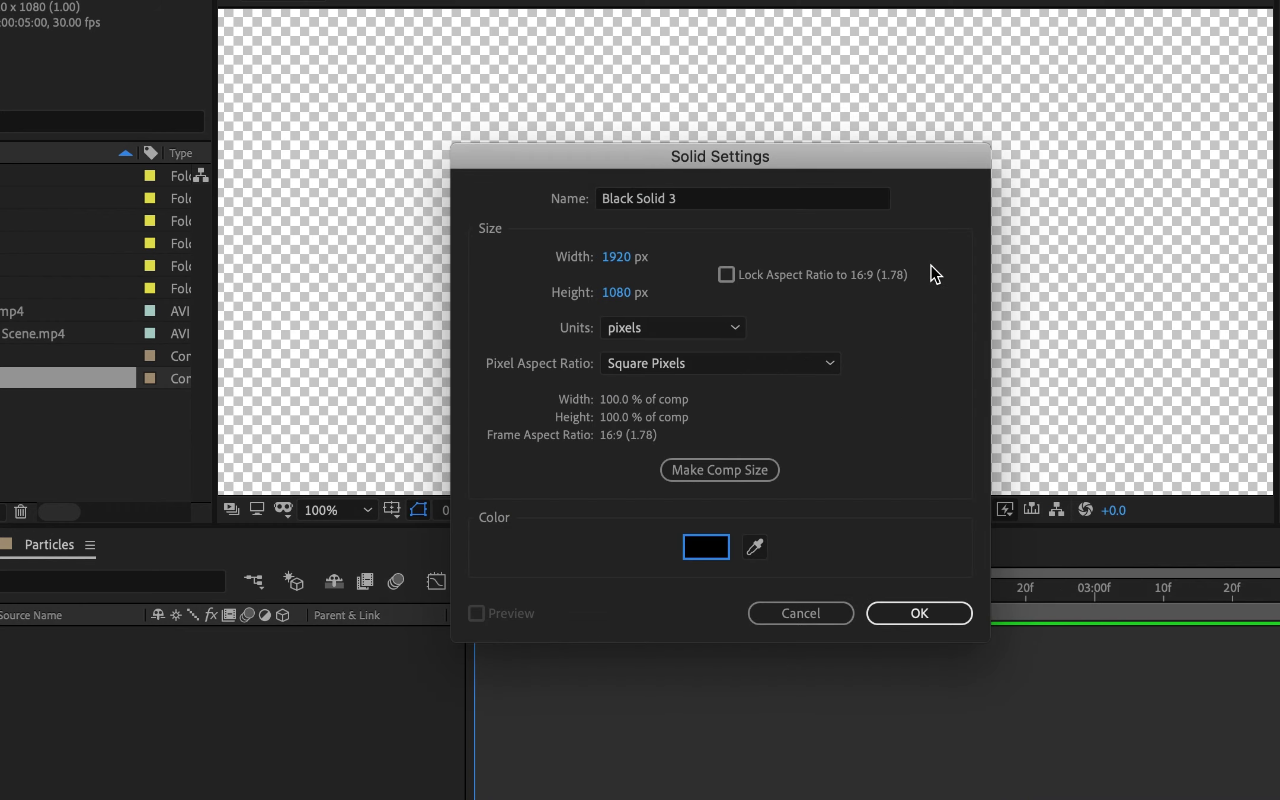
left_click(919, 613)
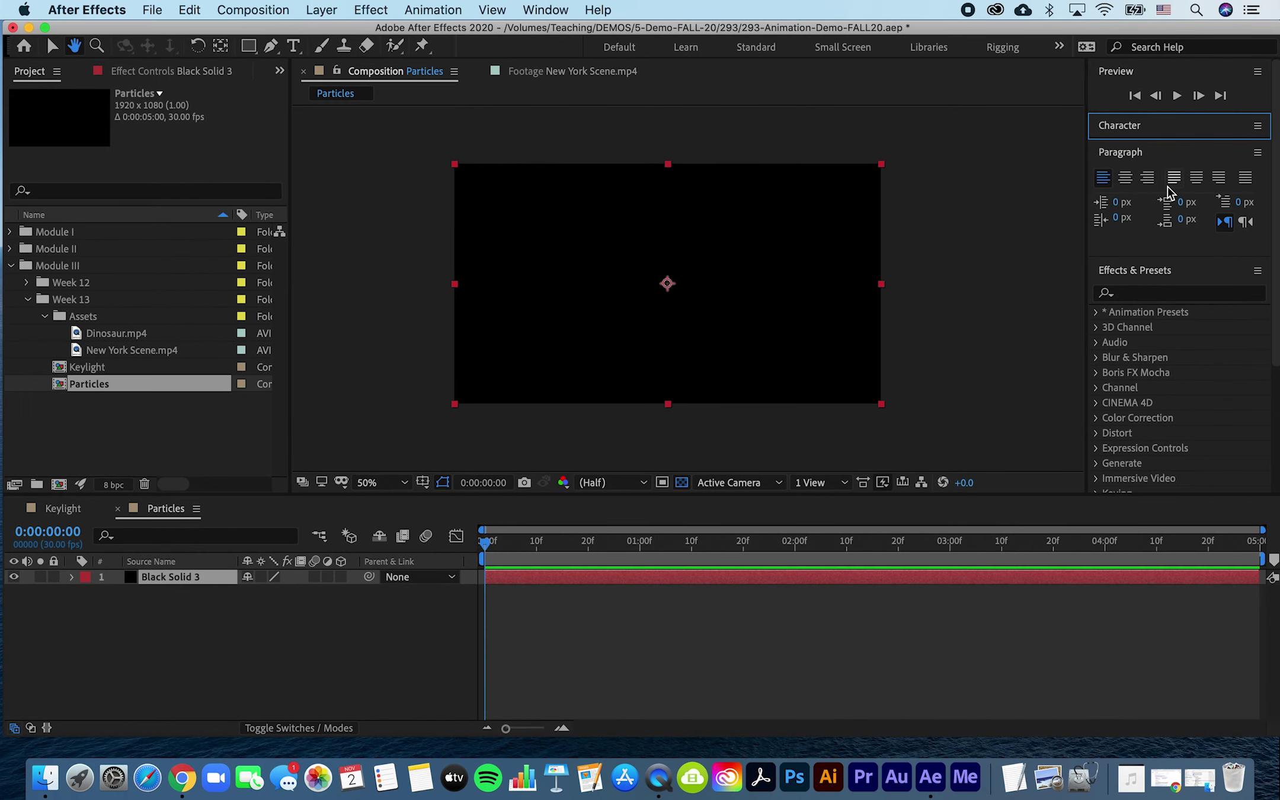
Apply CC Particle World from Effects & Presets to Black Solid 3 and preview it.
left_click(1166, 152)
left_click(1118, 204)
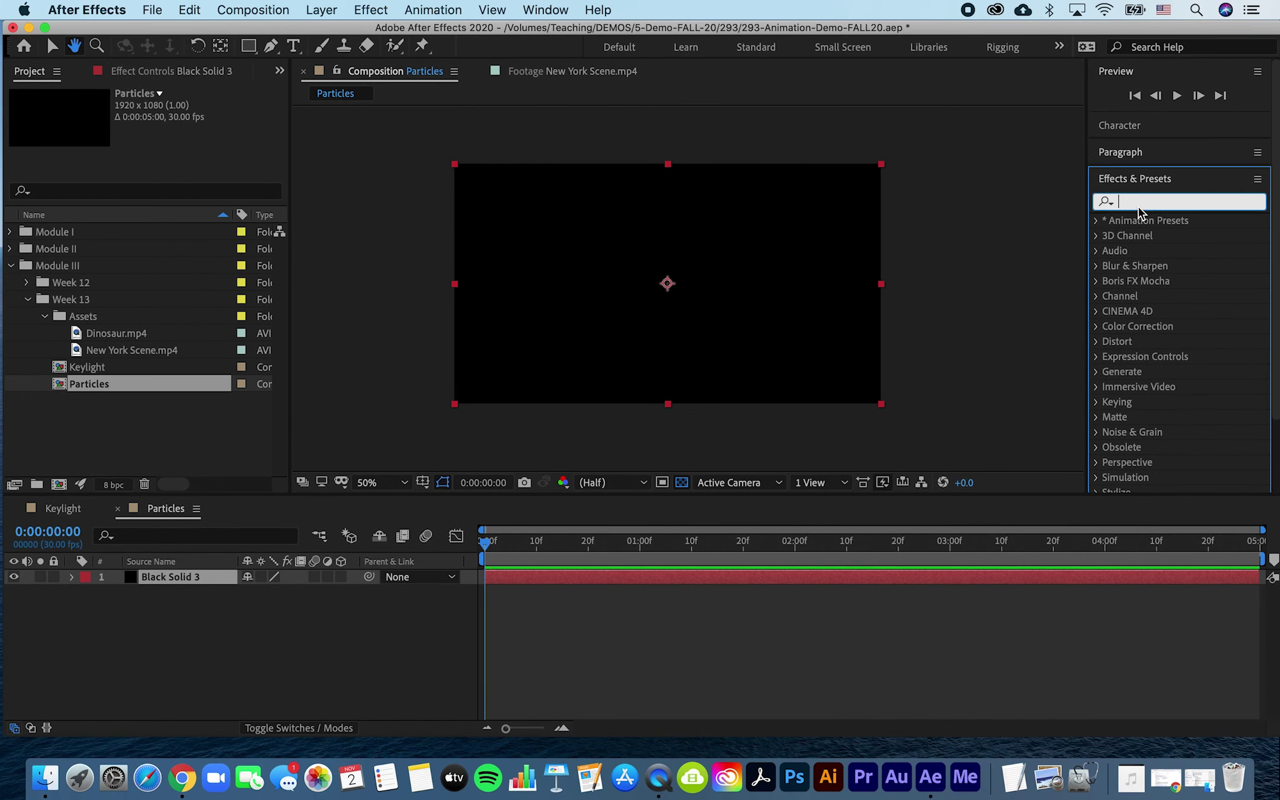
type("particle")
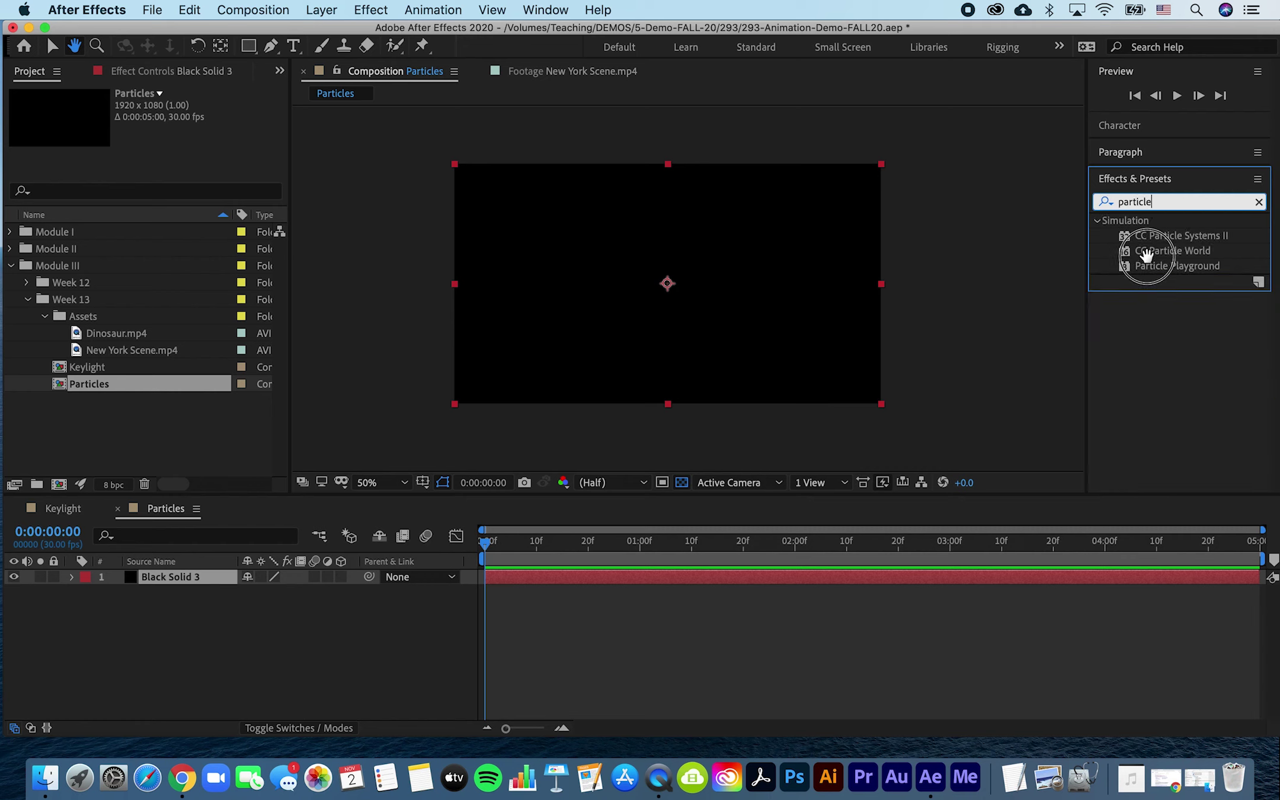
left_click(1153, 252)
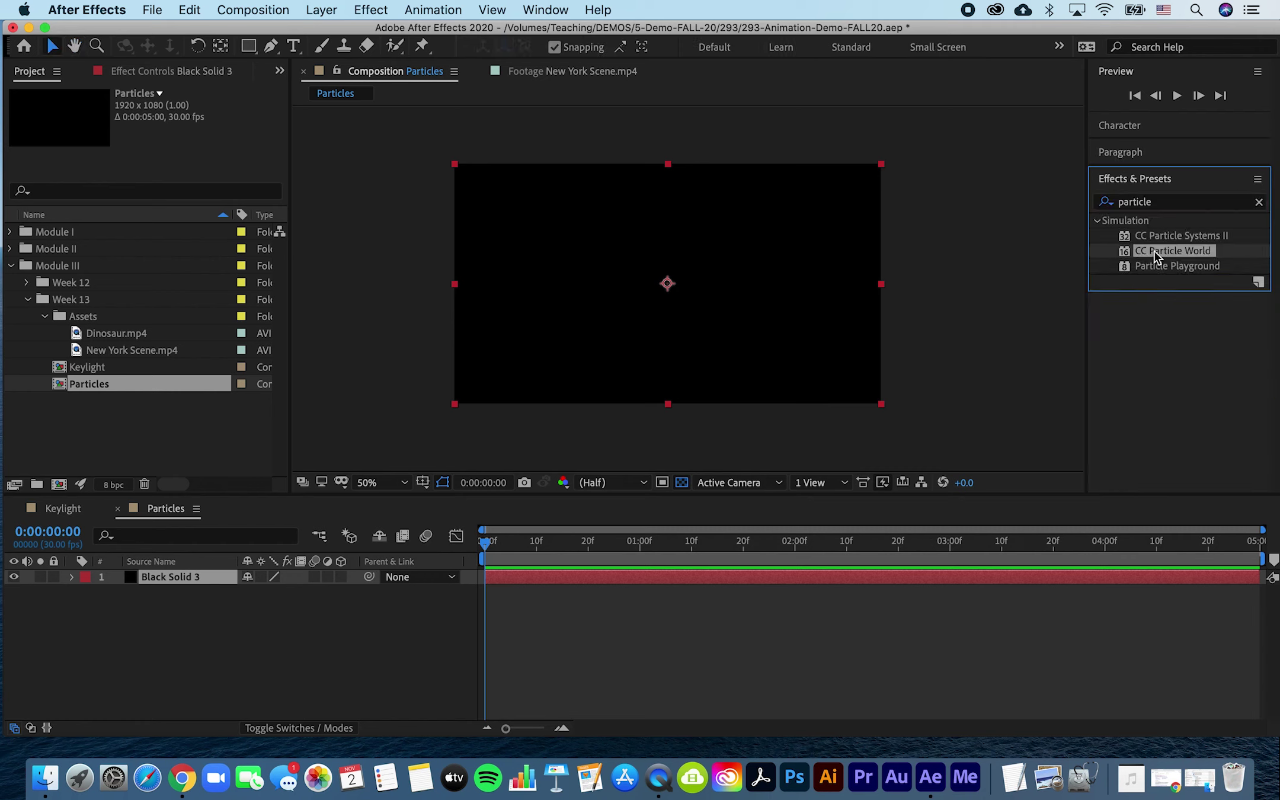
left_click_drag(1164, 251, 729, 301)
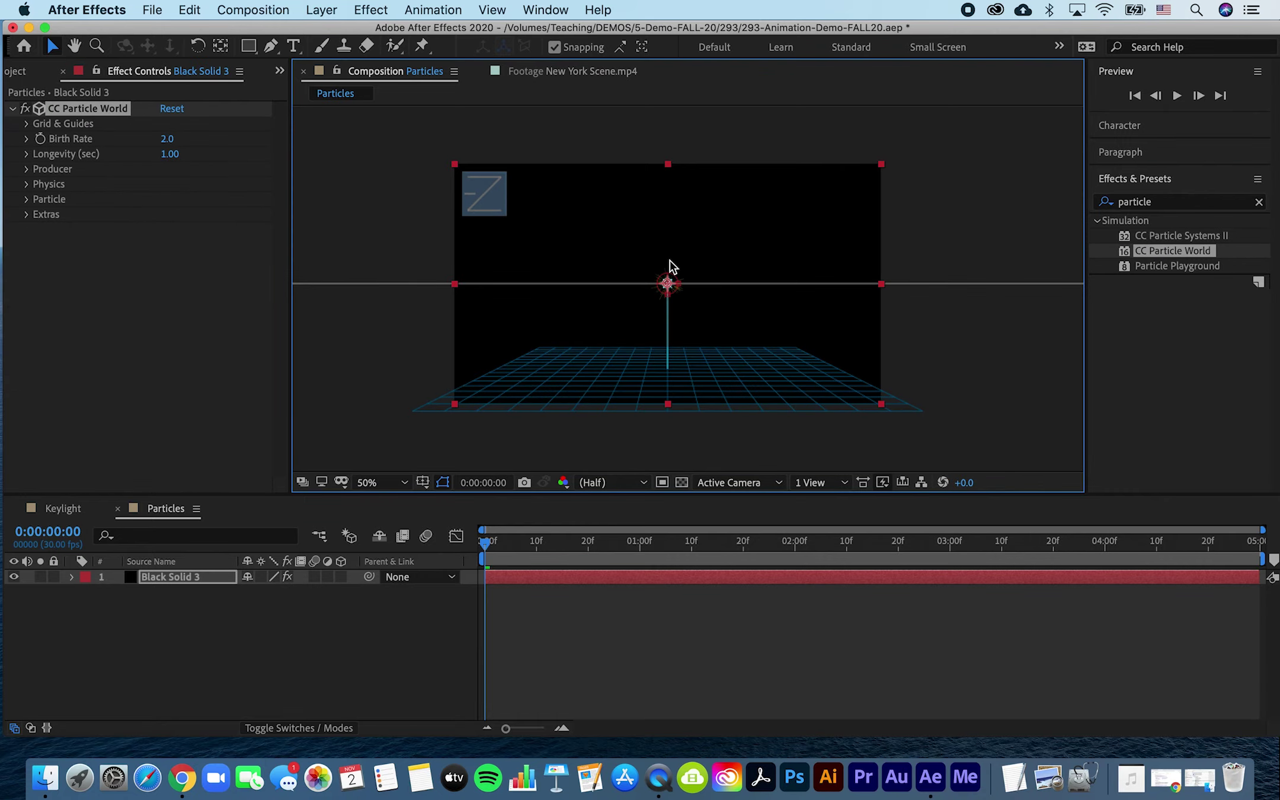
key("space")
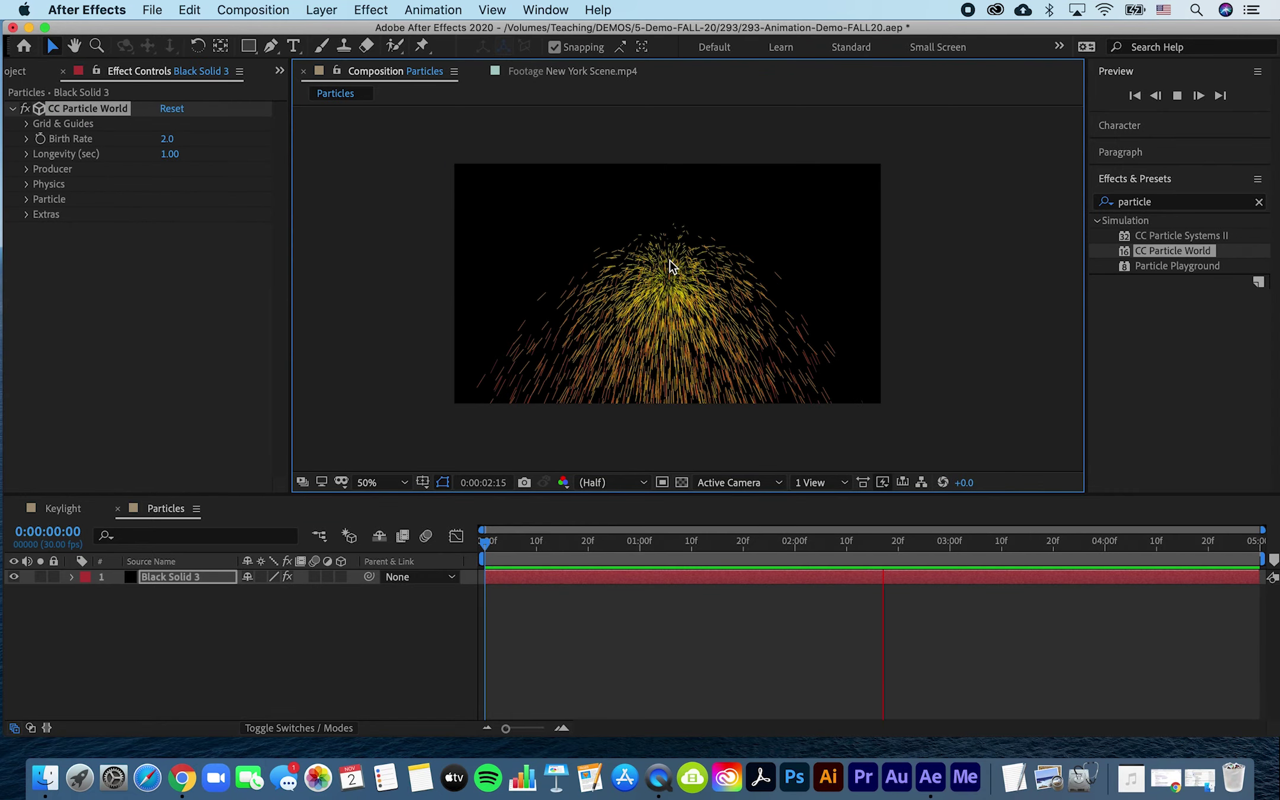
key("space")
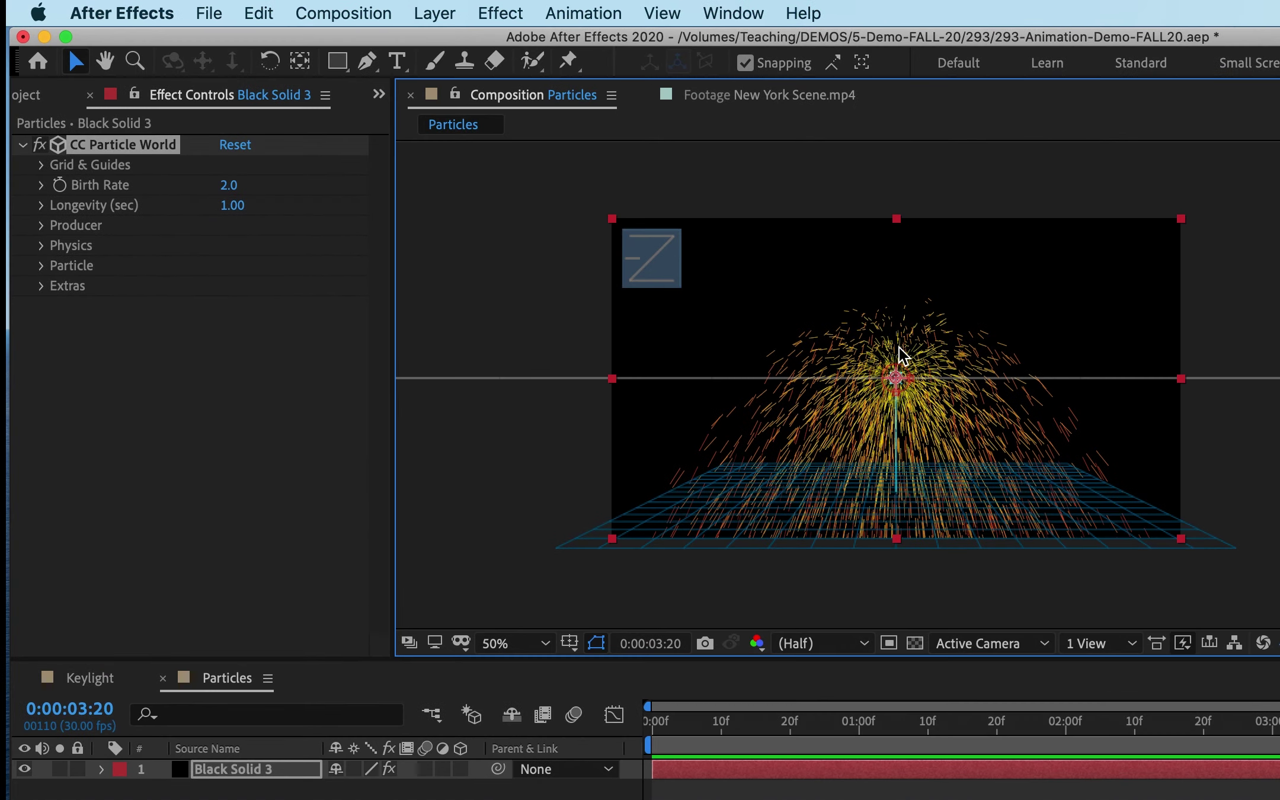
Set the CC Particle World Longevity to 2 seconds.
left_click(166, 159)
left_click(230, 206)
type("2")
key("Return")
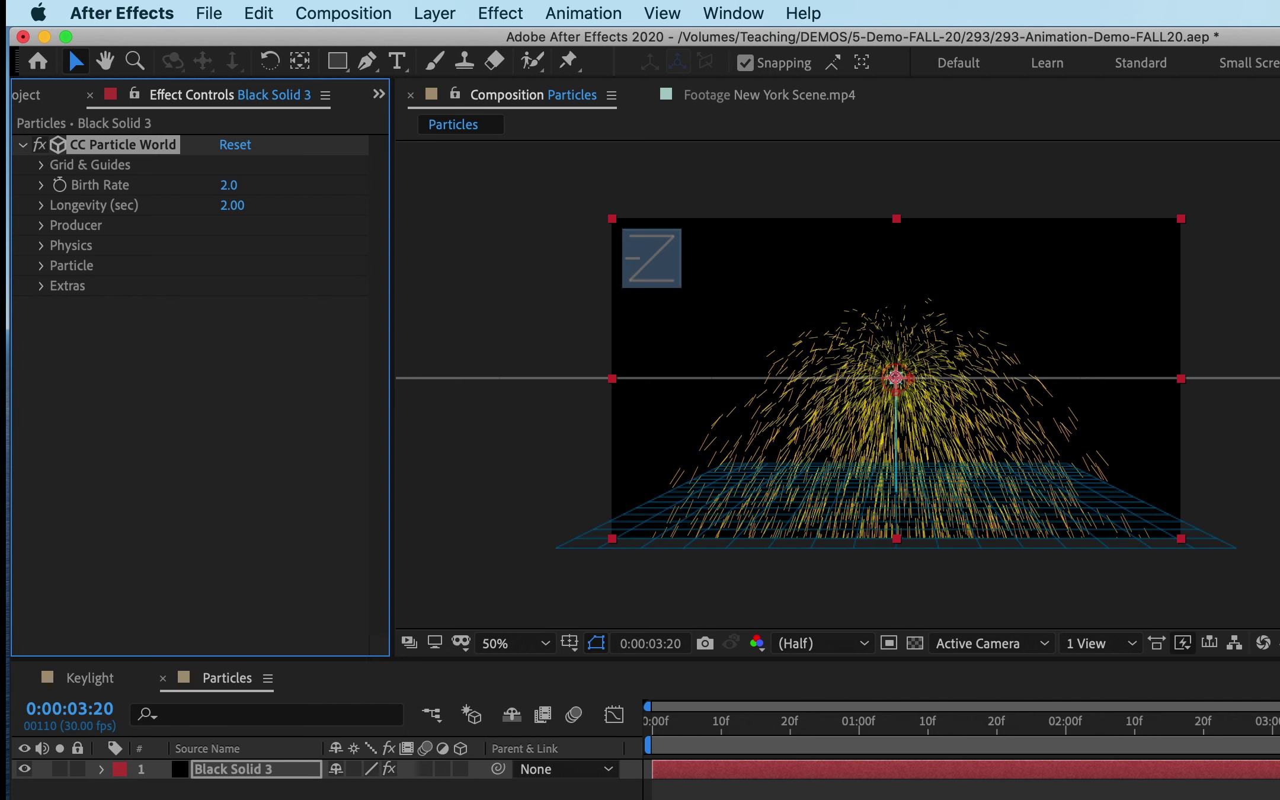
Widen the Producer radius to X 1.5, Y 2.5 and Z 2.0.
left_click(42, 226)
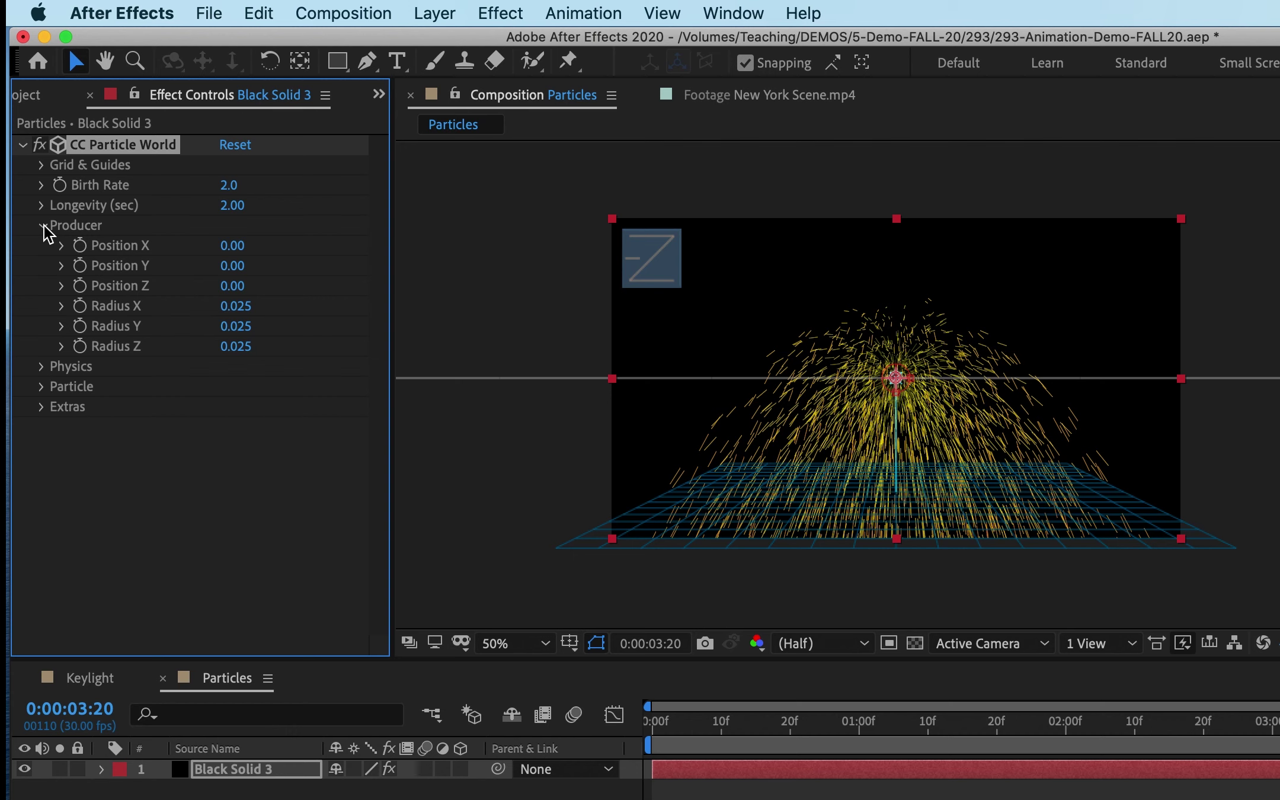
left_click(236, 306)
type("1.5")
key("Return")
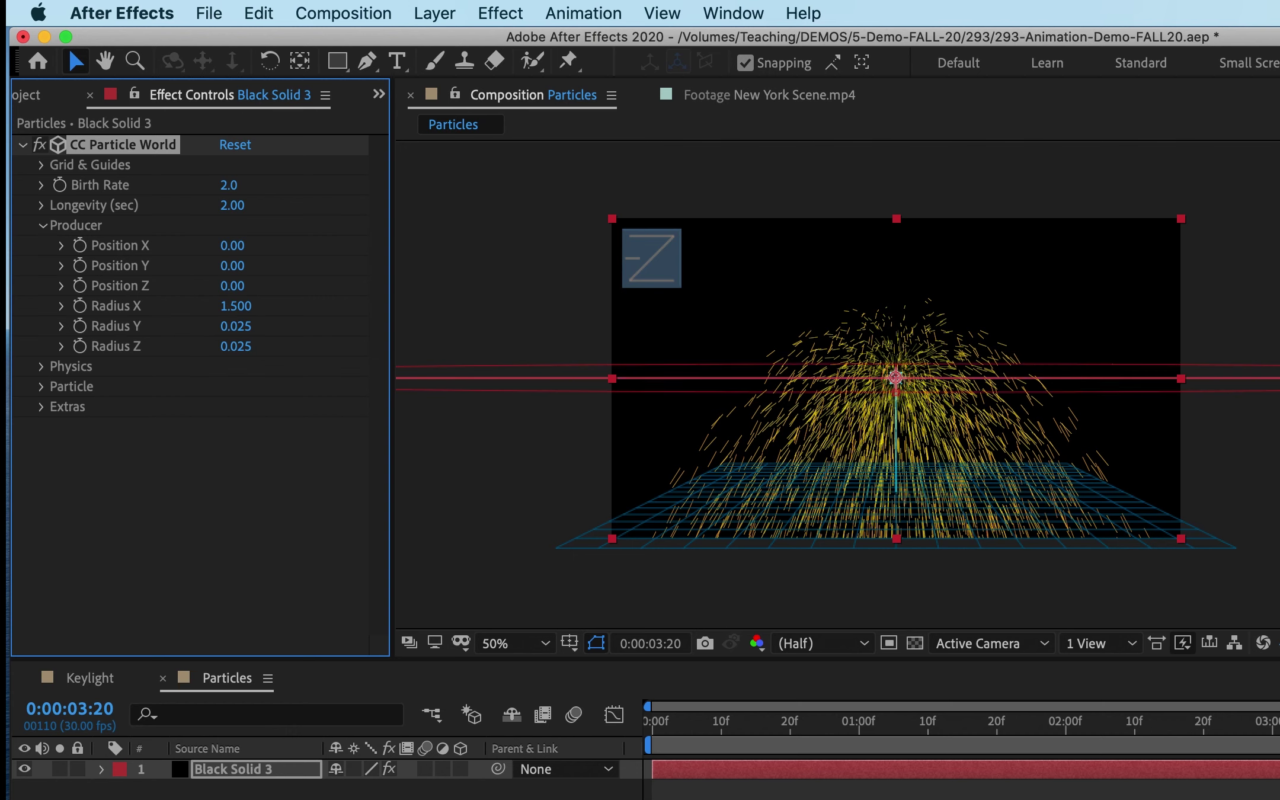
left_click(236, 327)
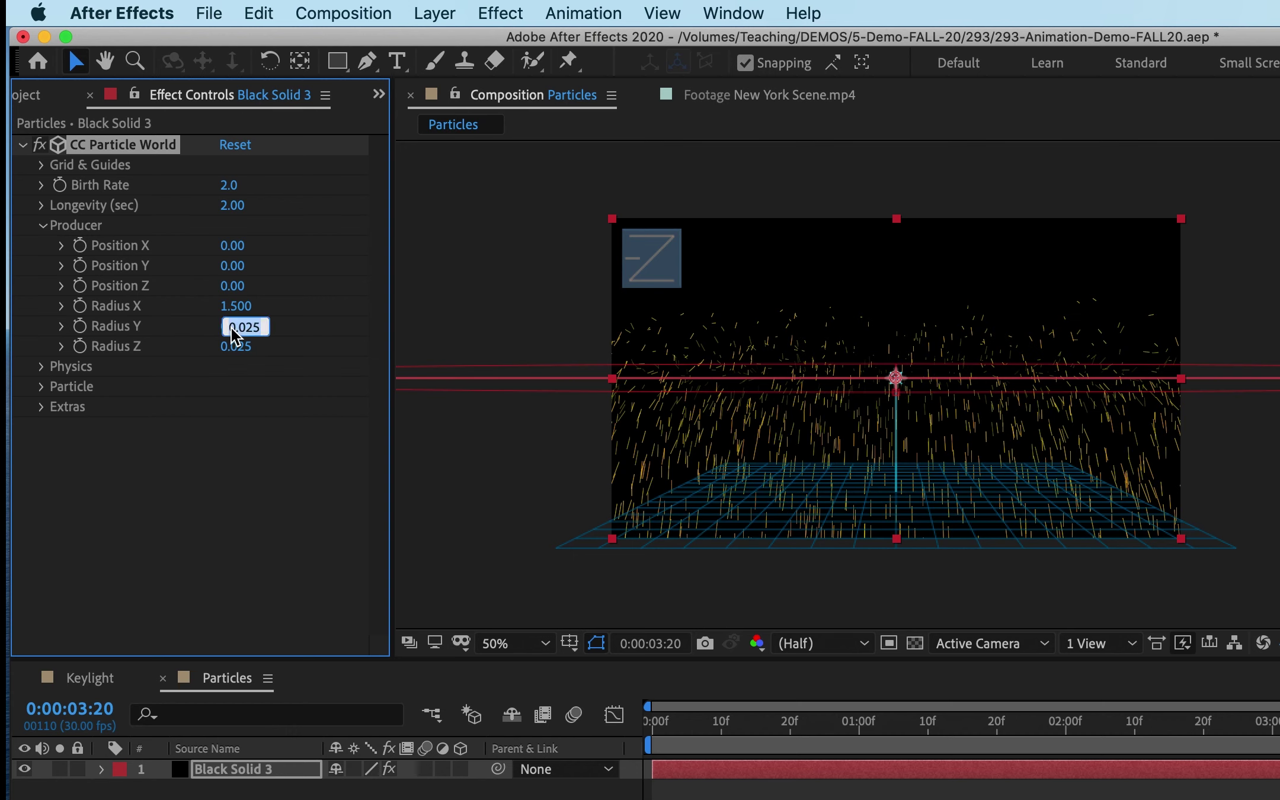
type("2.5")
key("Return")
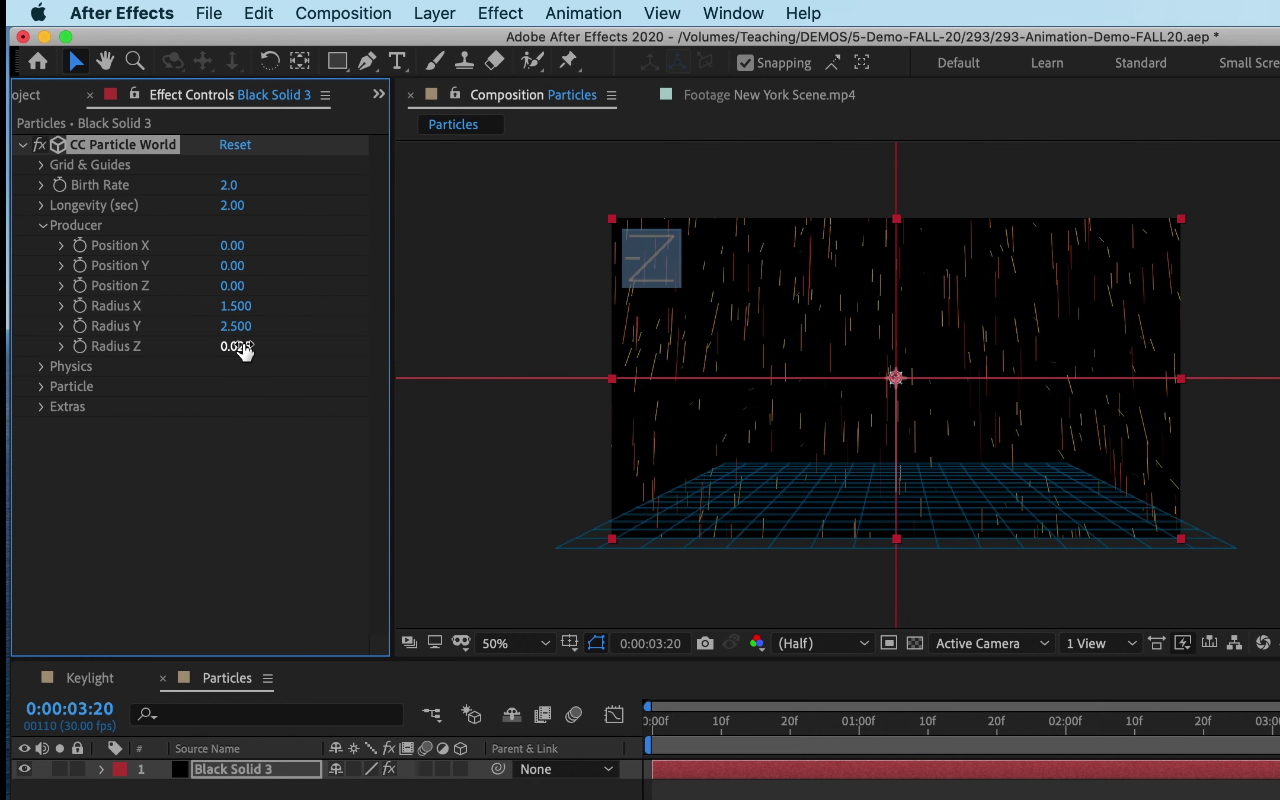
left_click(244, 347)
type("2")
key("Return")
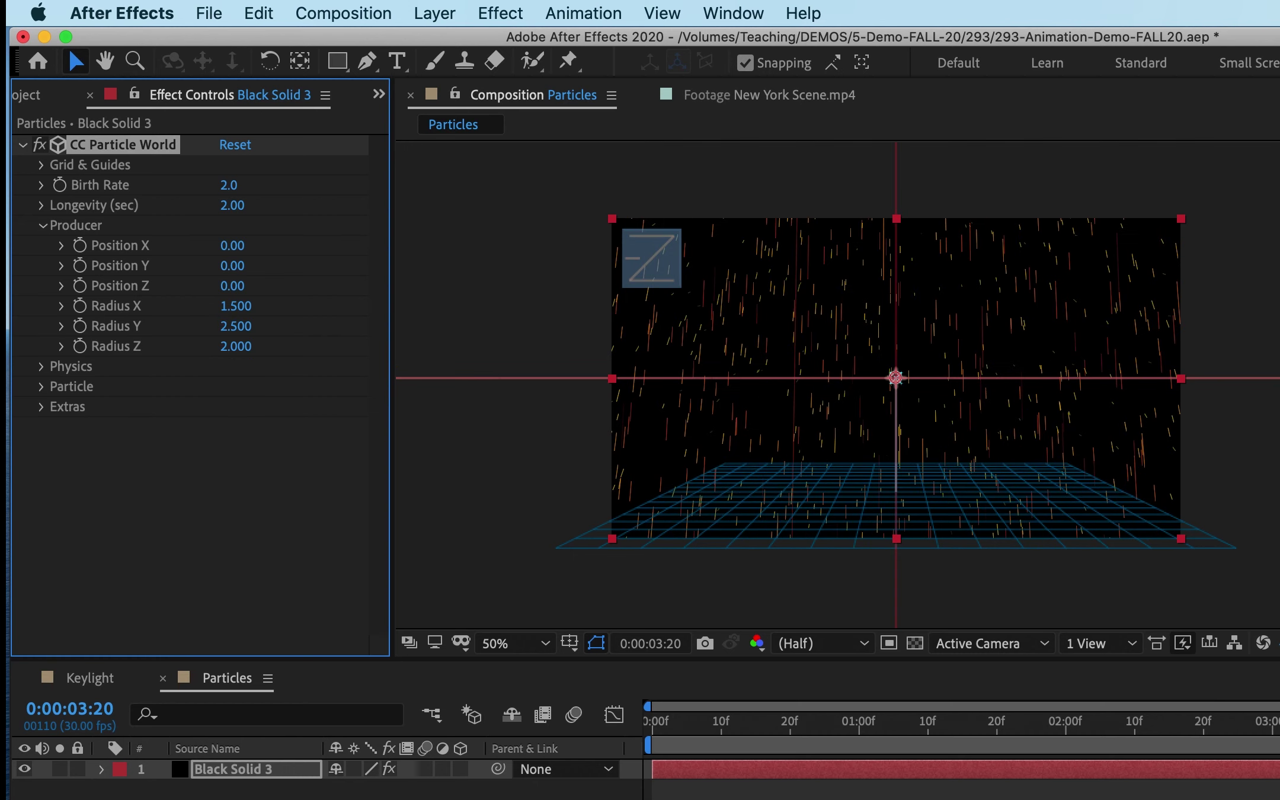
left_click(41, 366)
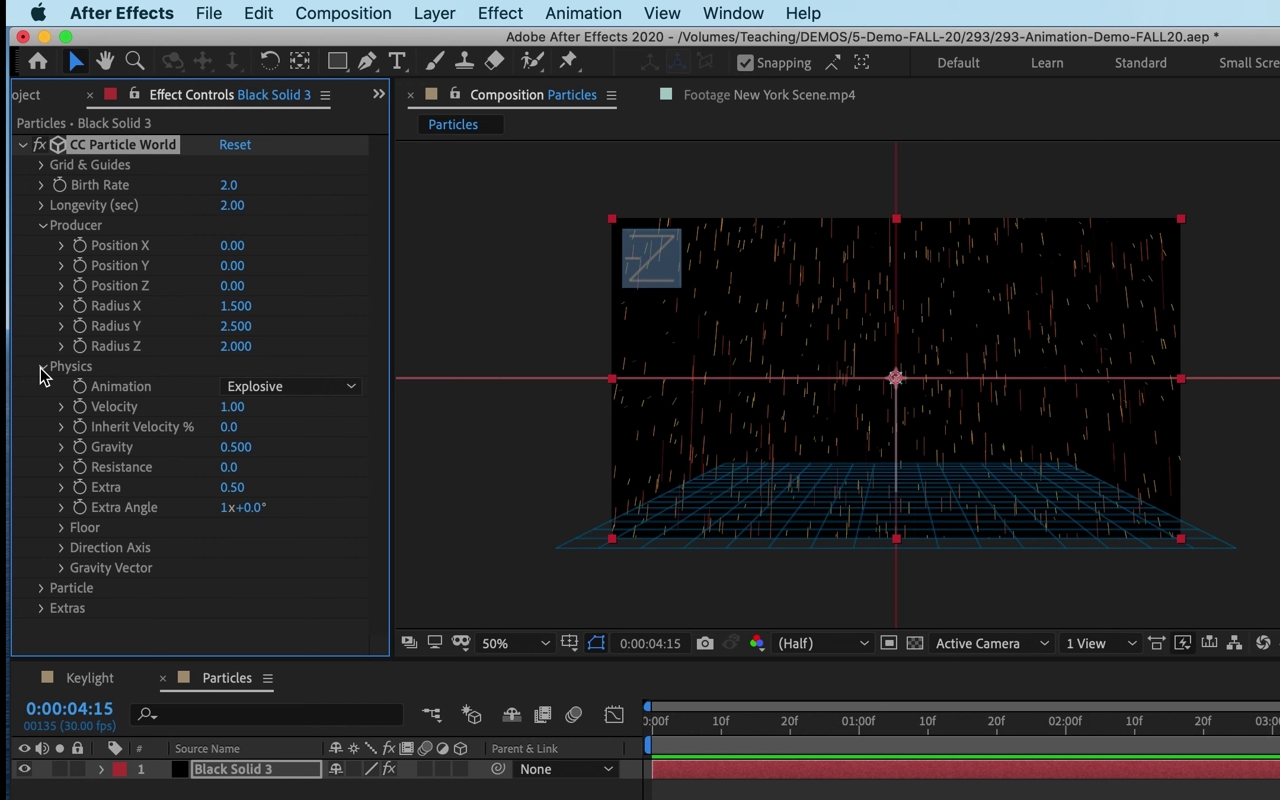
Set Physics Velocity to 10, Gravity to 0.05 and Resistance to 4.
left_click(231, 406)
type("10")
key("Return")
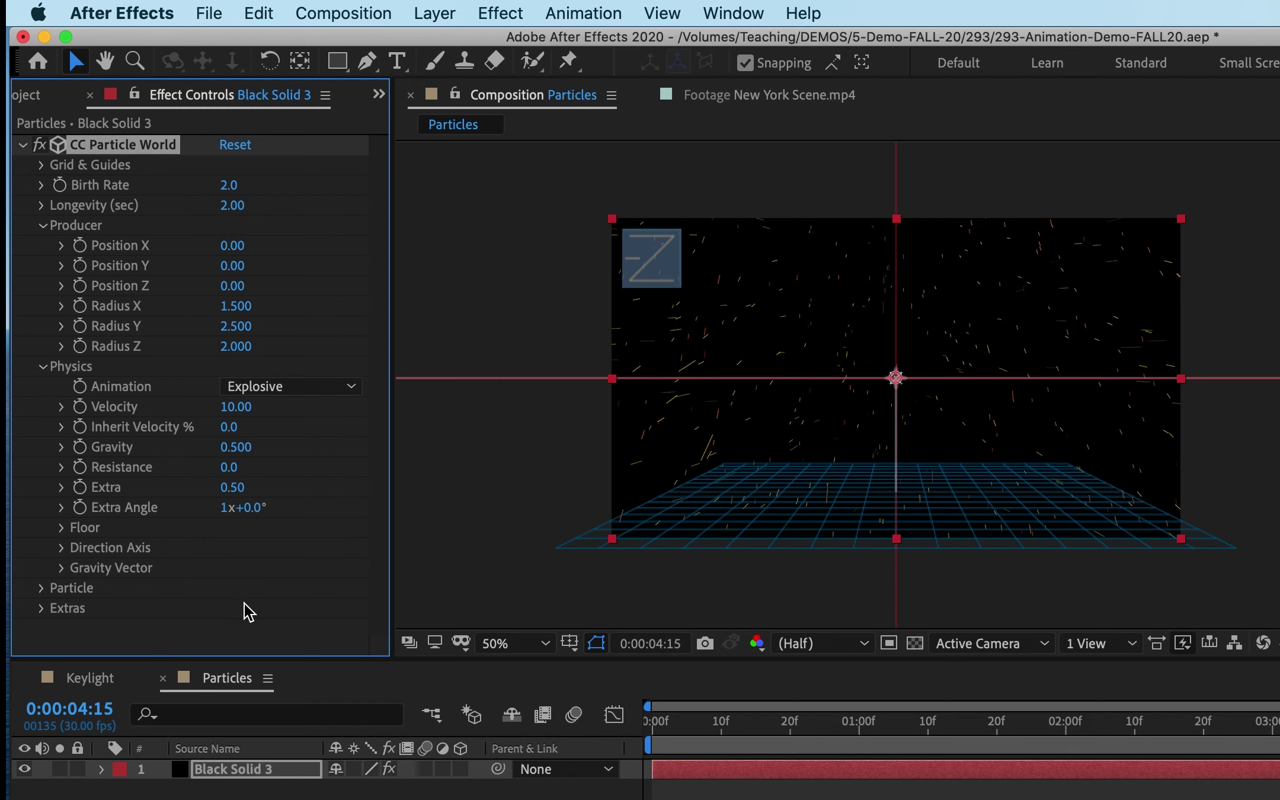
left_click(238, 449)
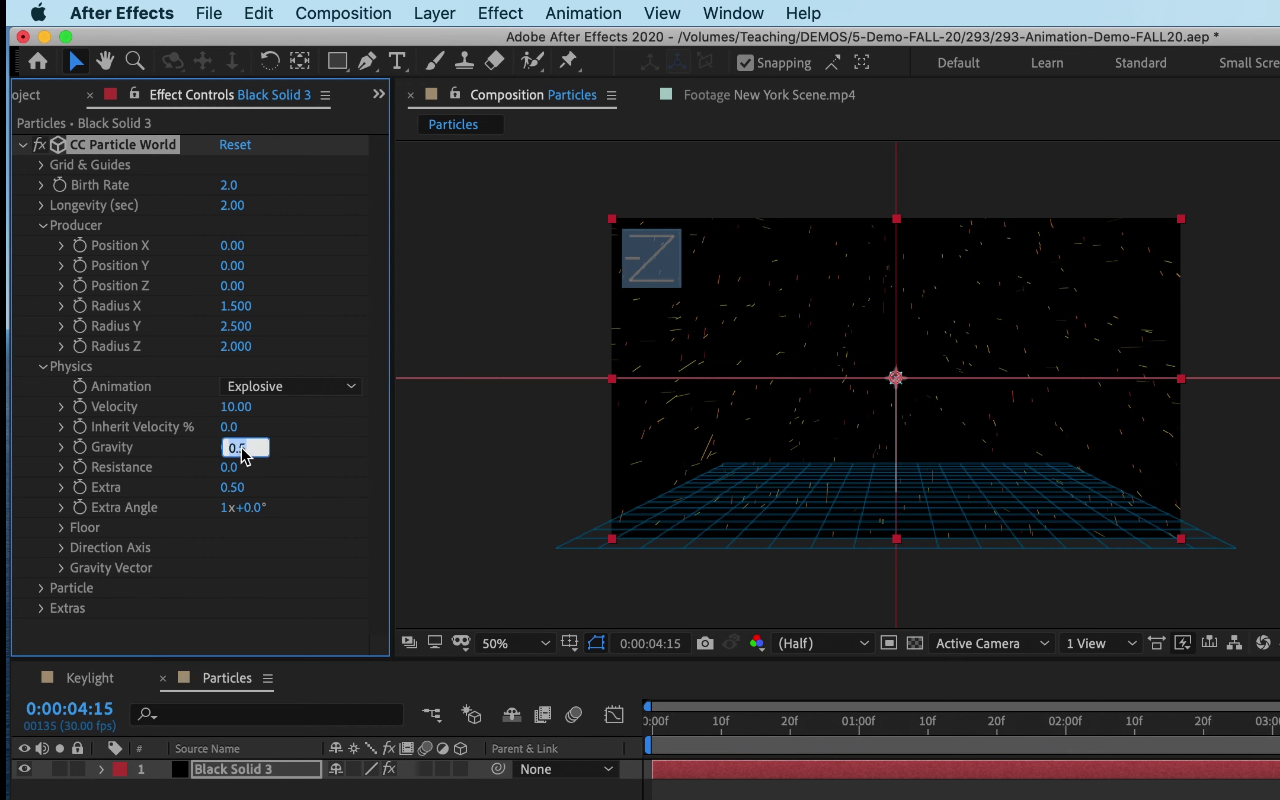
type("0")
key("Return")
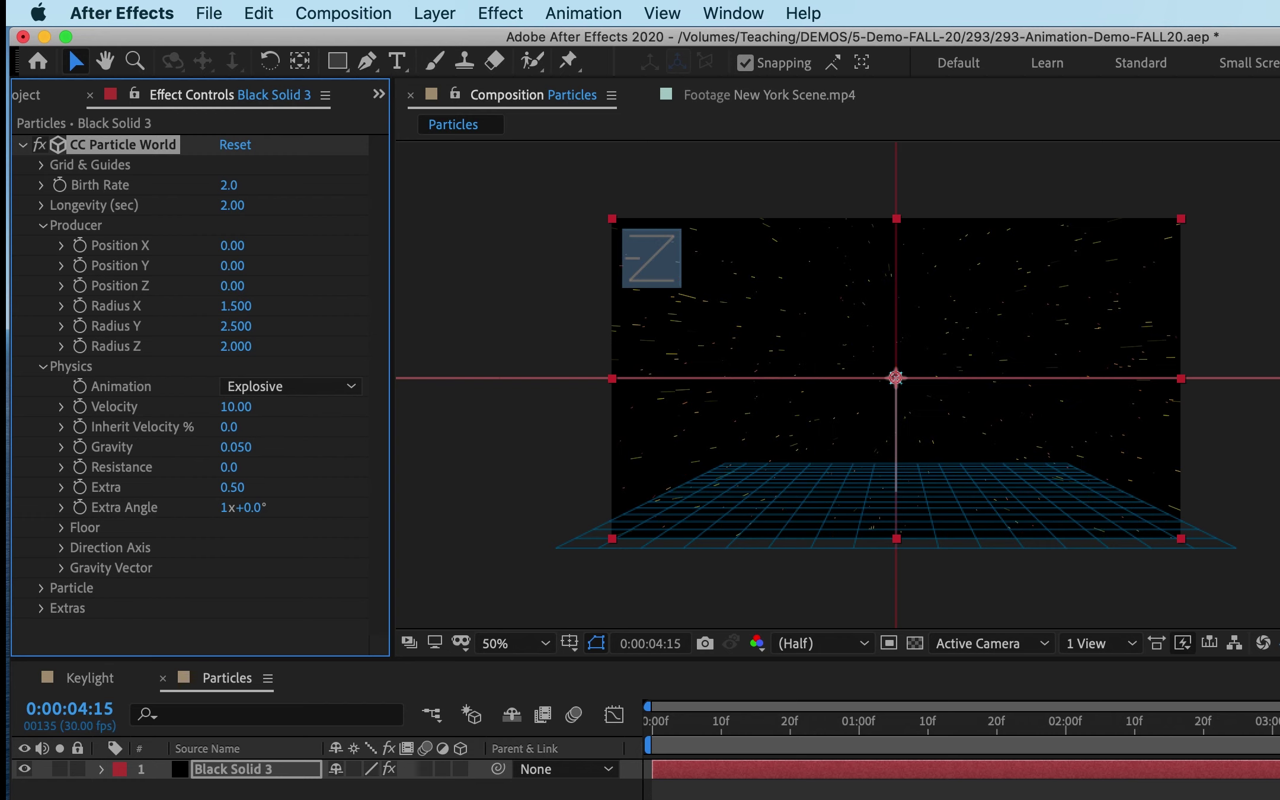
left_click(228, 467)
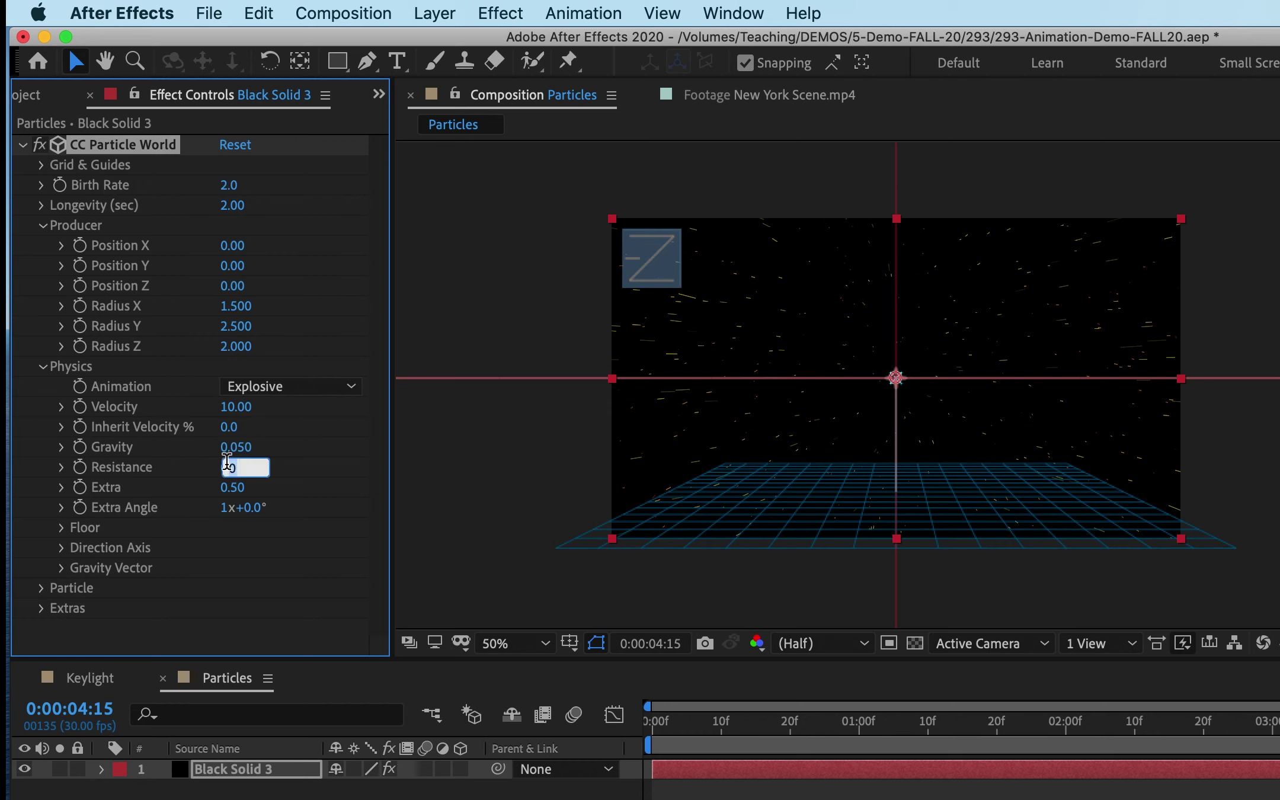
type("4")
key("Return")
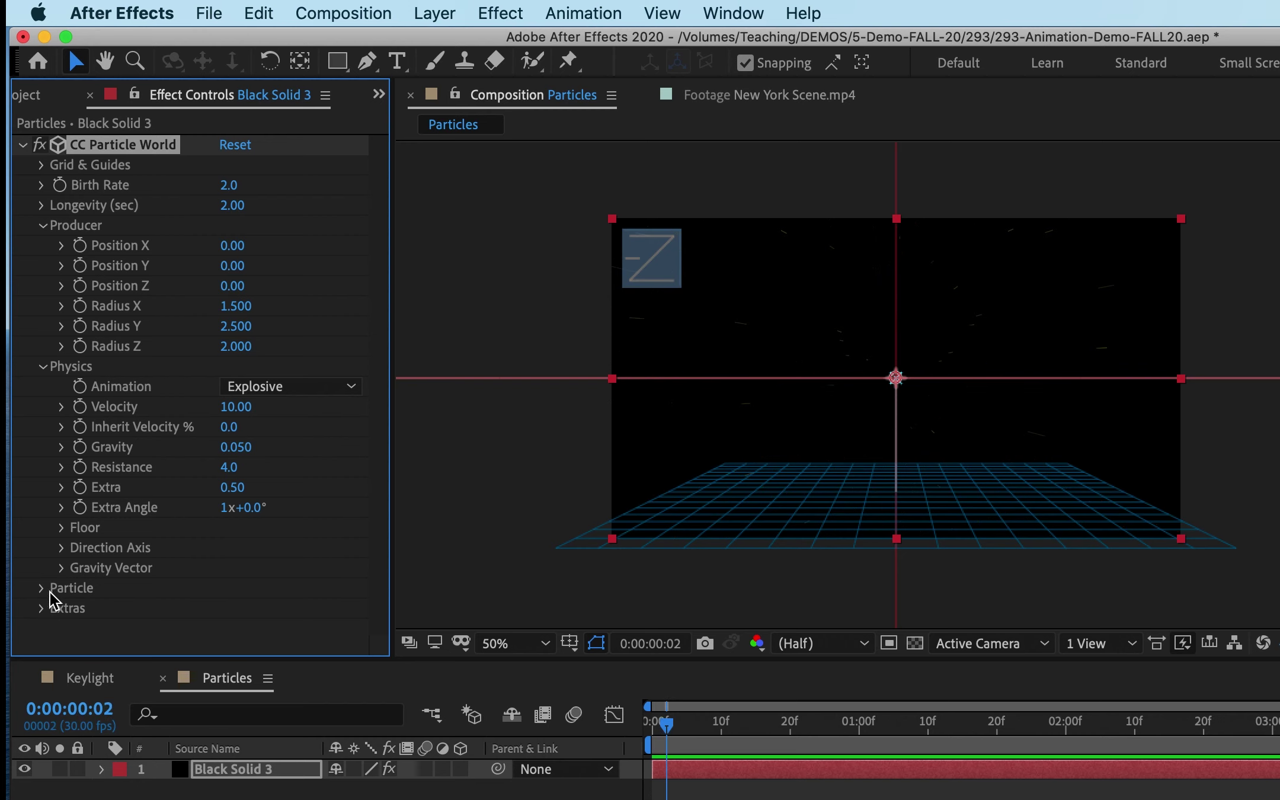
Set the particle Birth Color to a deep blue.
left_click(45, 590)
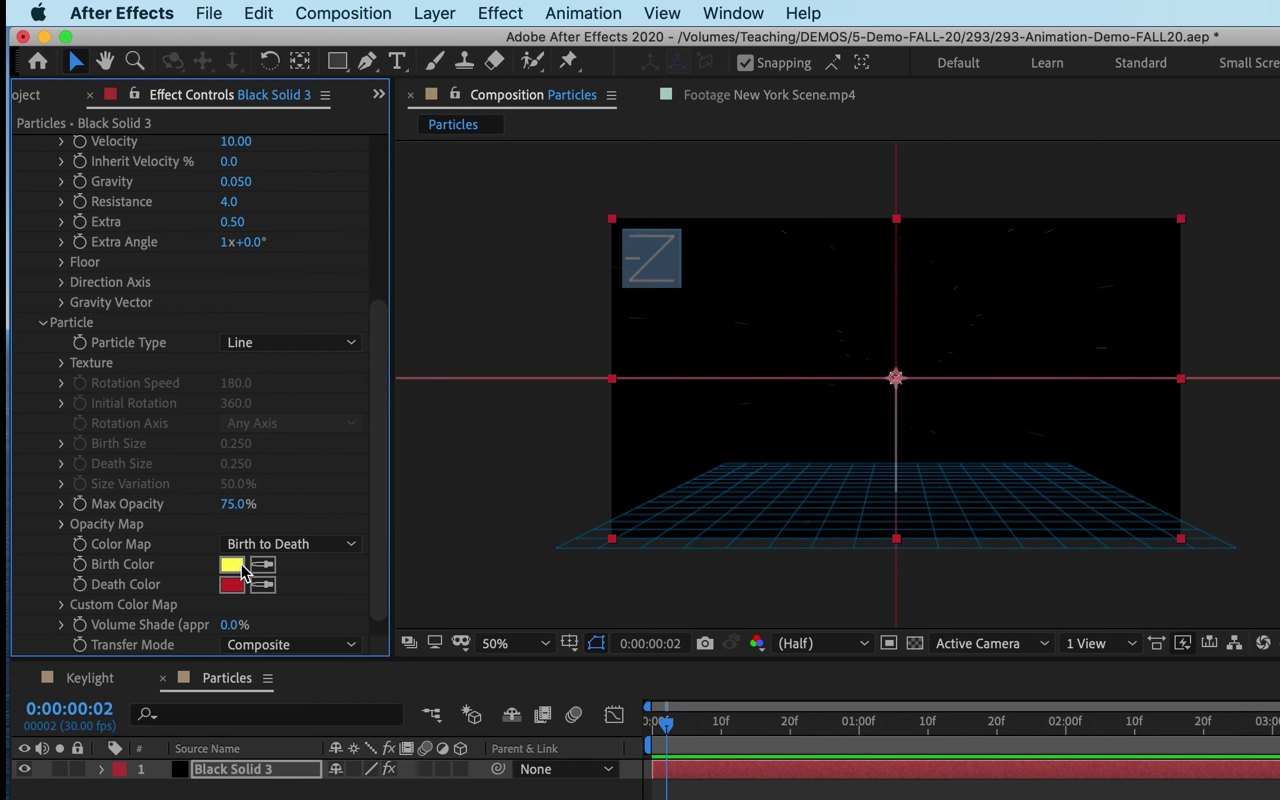
left_click(231, 564)
left_click(943, 498)
left_click(915, 517)
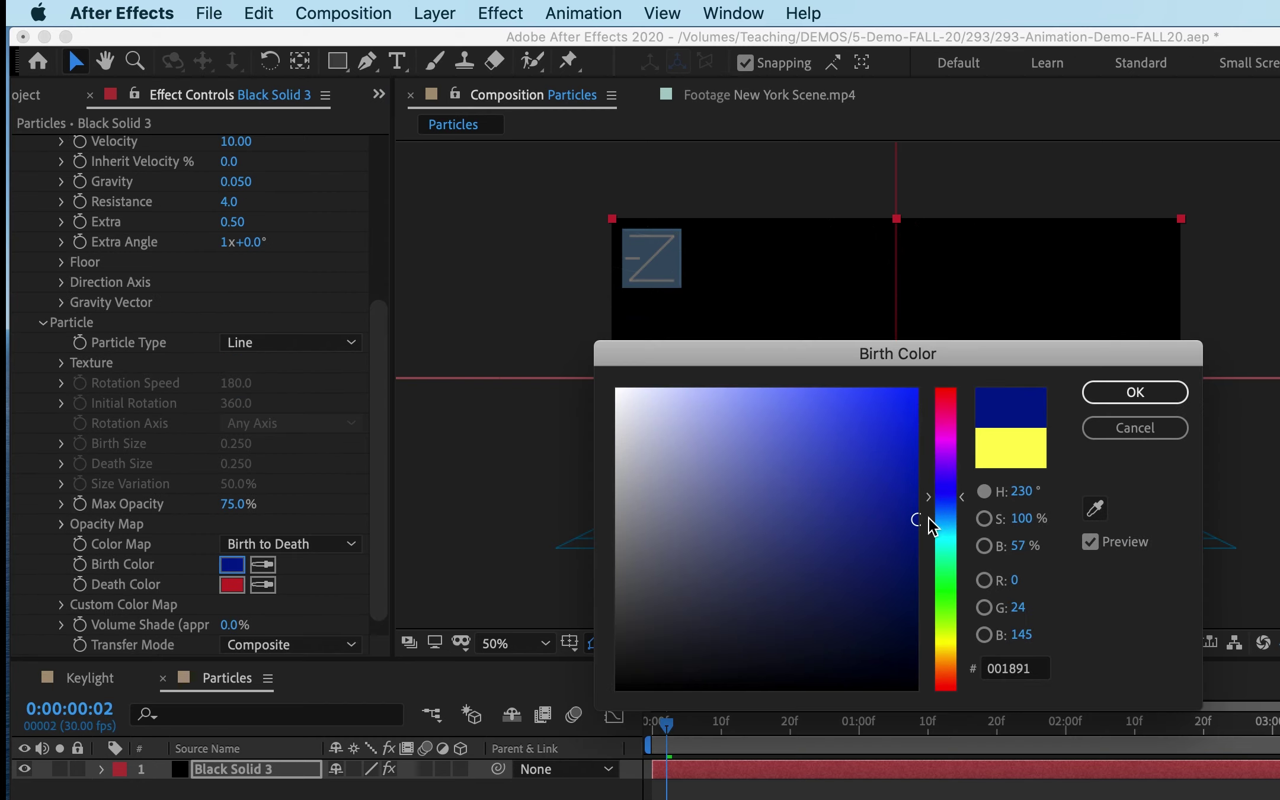
left_click(1120, 393)
Set the particle Death Color to green and preview the animation.
left_click(231, 584)
left_click(943, 572)
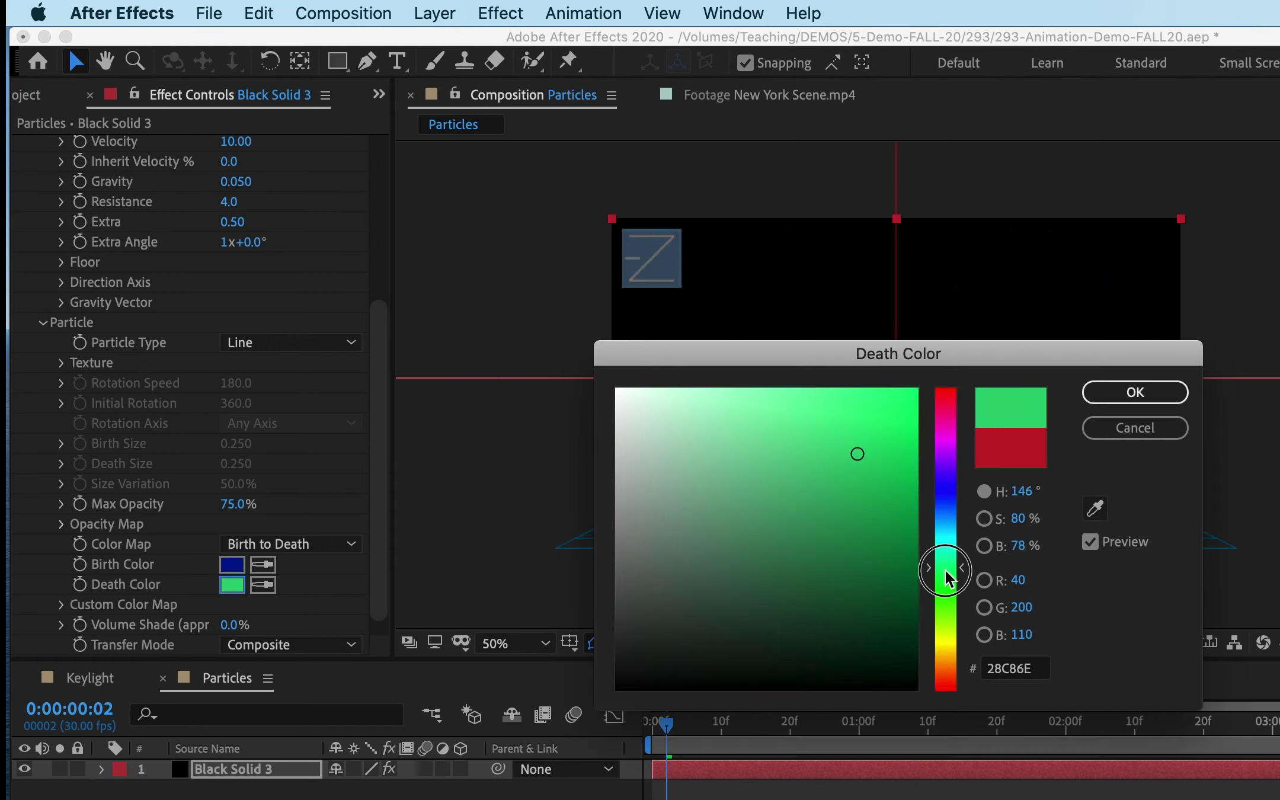
left_click(897, 501)
left_click(1131, 396)
key("space")
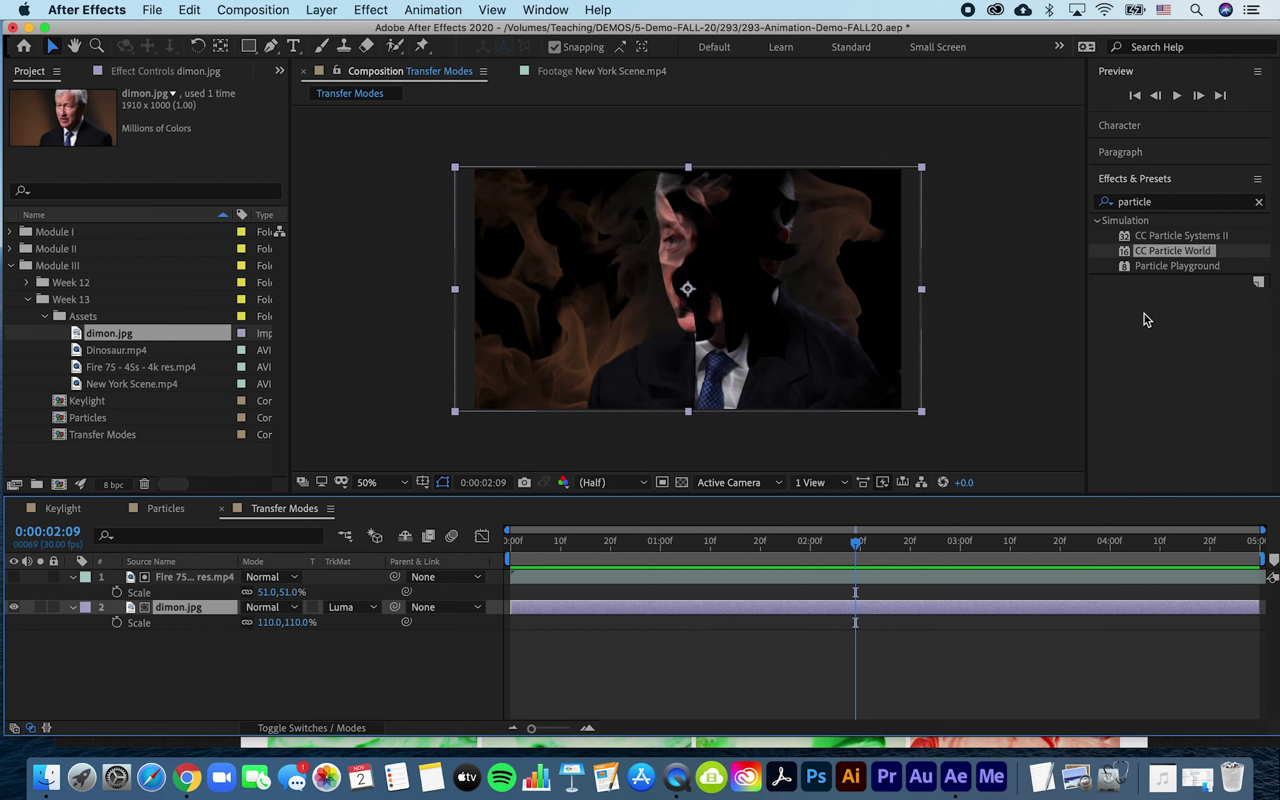
Open the Layer > New submenu in the Transfer Modes composition.
left_click(323, 10)
mouse_move(330, 31)
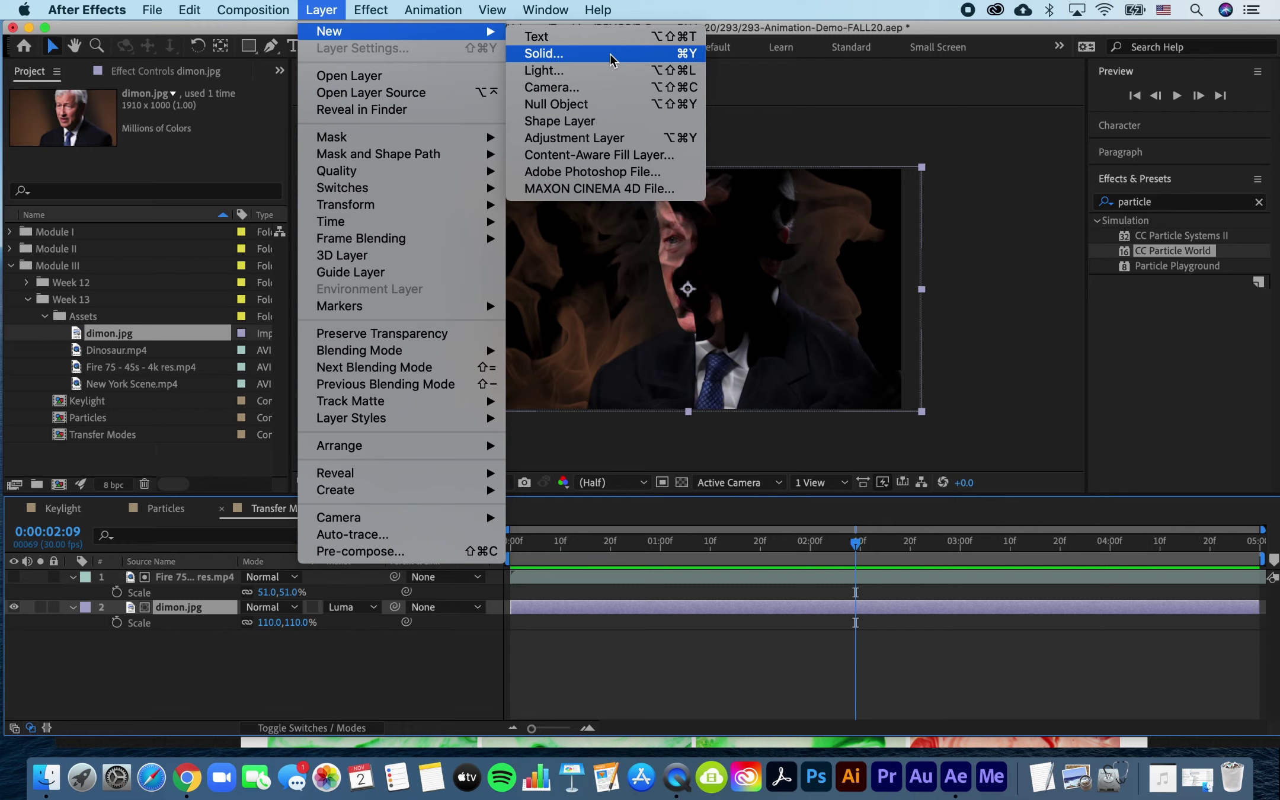
Add Black Solid 4, move it to the top, and apply CC Particle World to it.
left_click(610, 55)
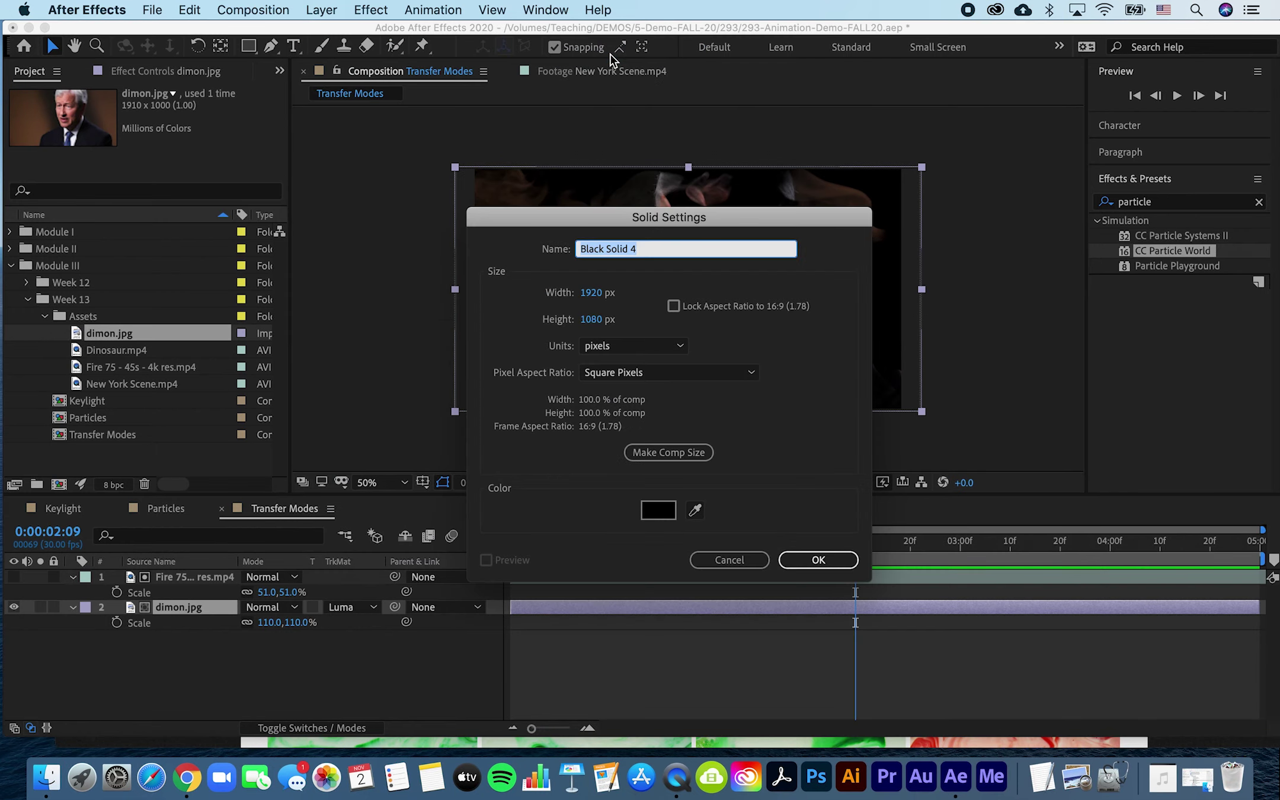
key("Return")
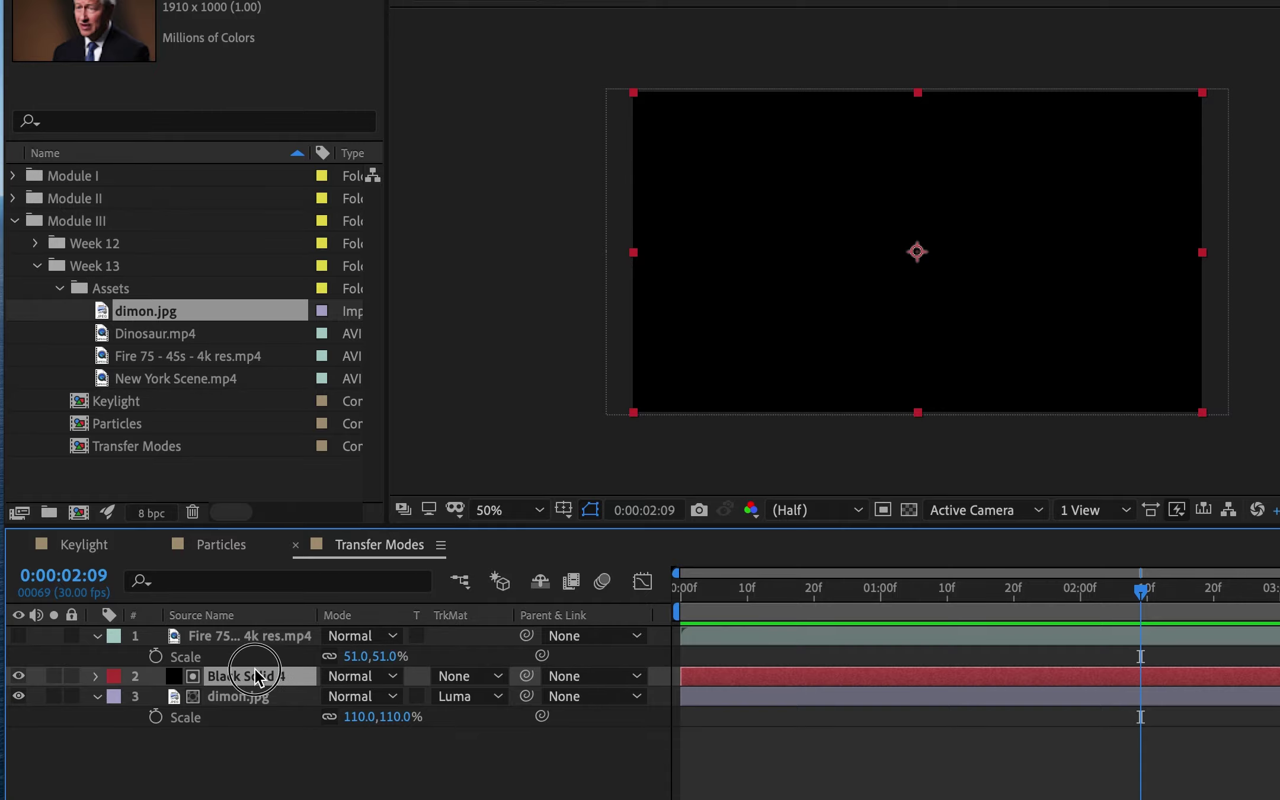
left_click_drag(271, 677, 268, 637)
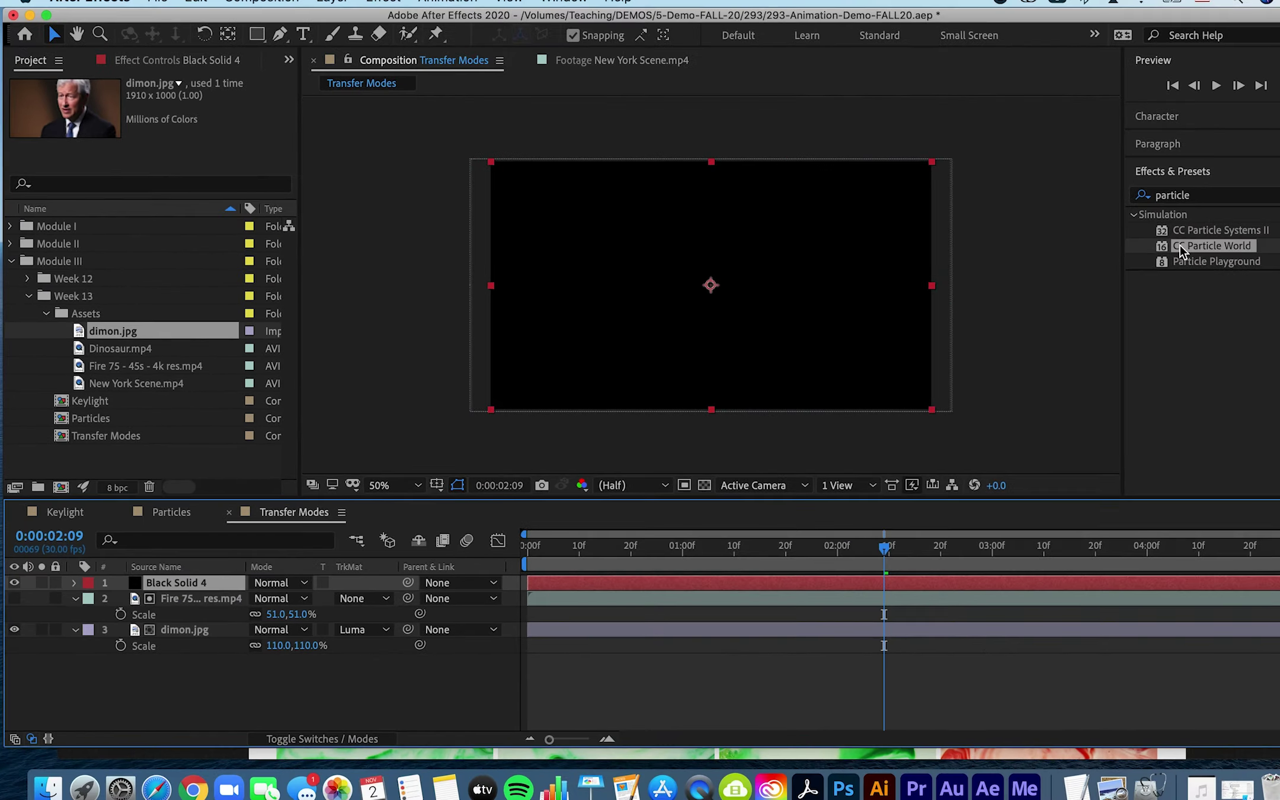
left_click_drag(1180, 249, 803, 273)
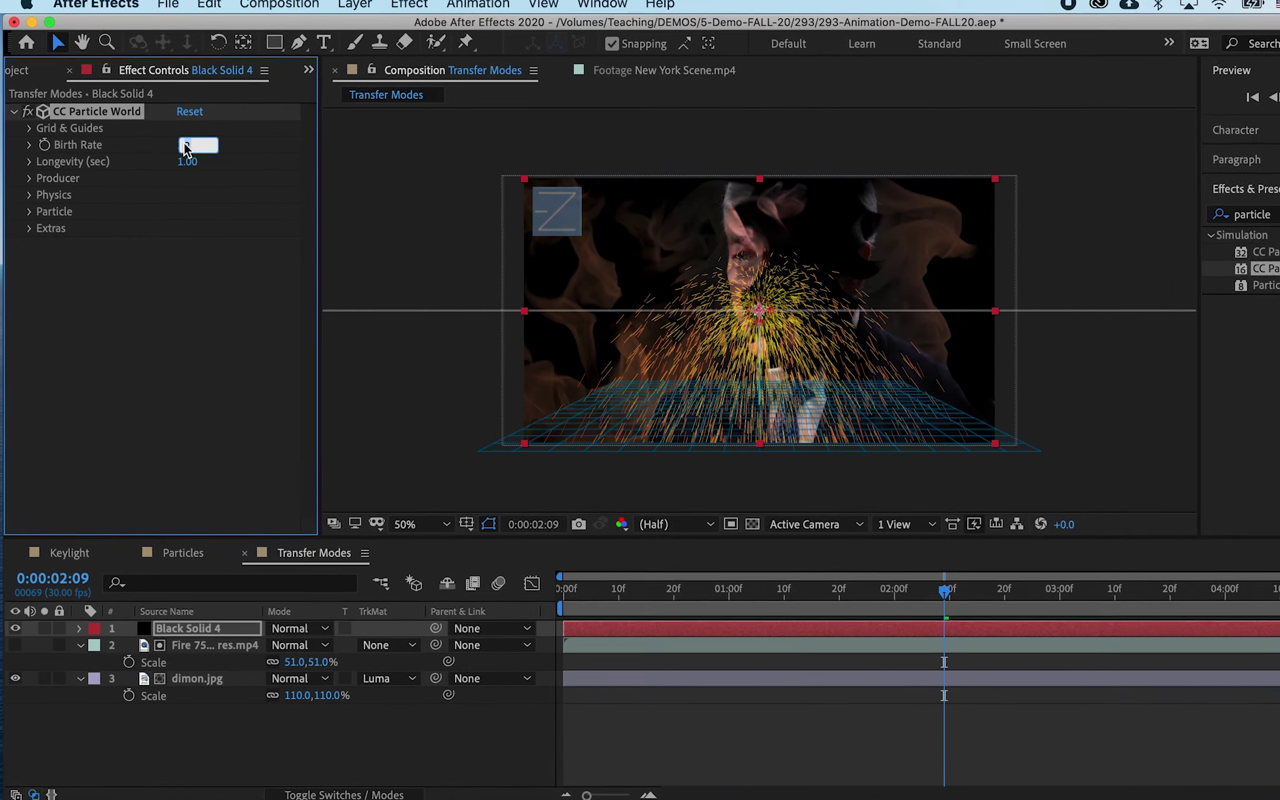
Set Black Solid 4's Birth Rate to 0.1 and Longevity to 2 seconds.
left_click(165, 138)
type("0.1")
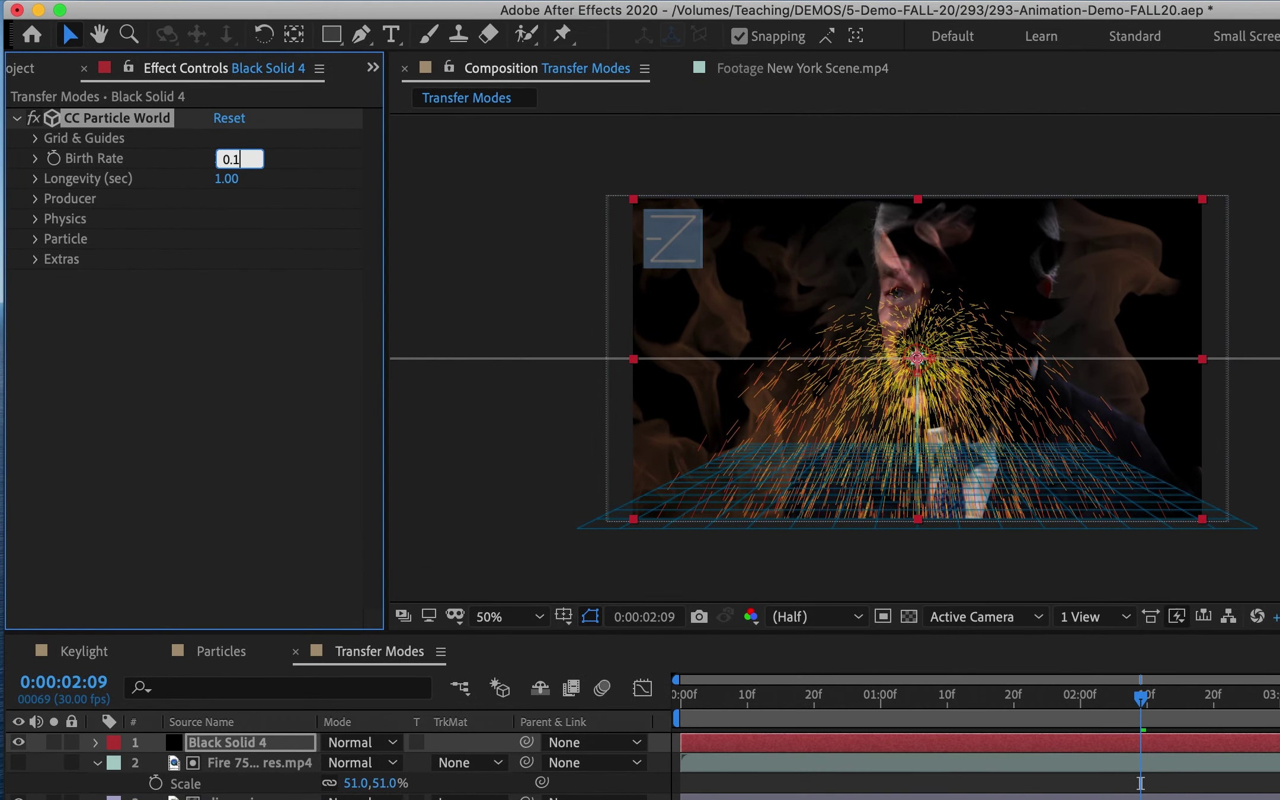
key("Return")
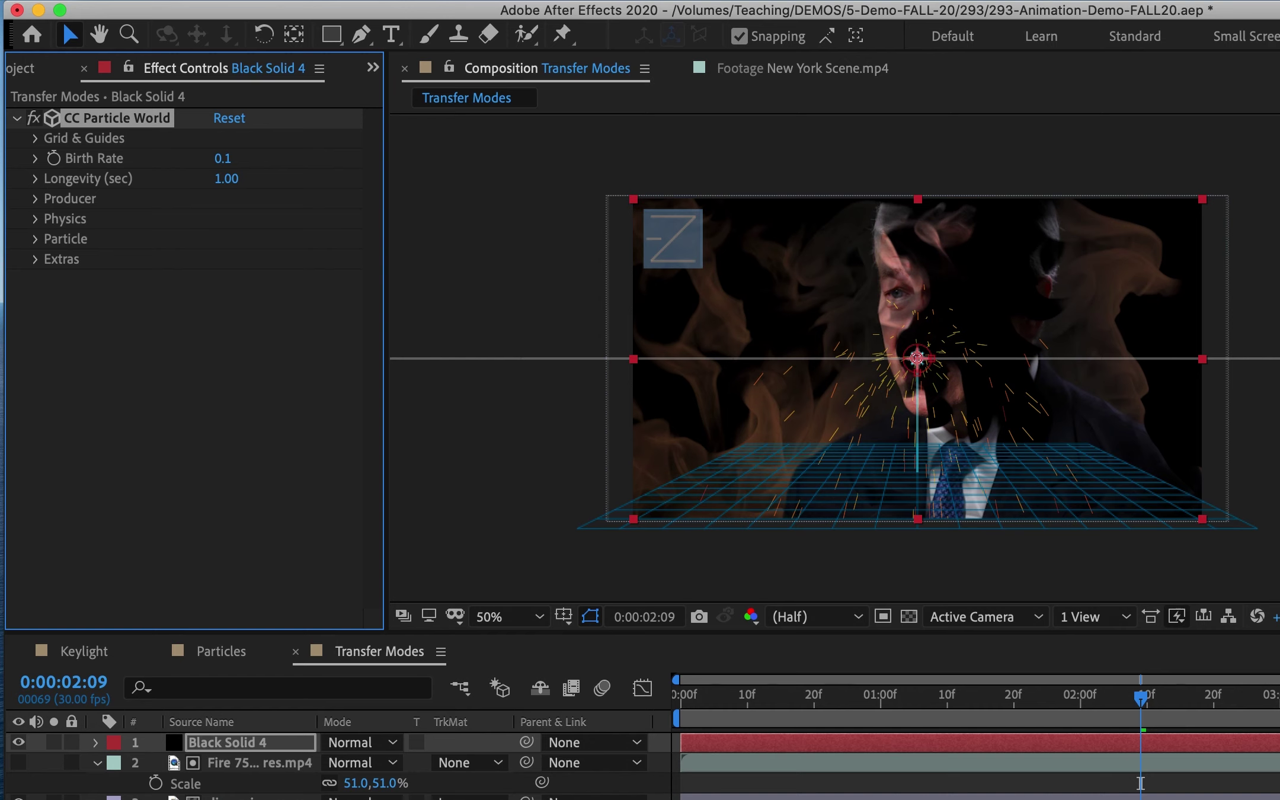
left_click(226, 179)
type("2")
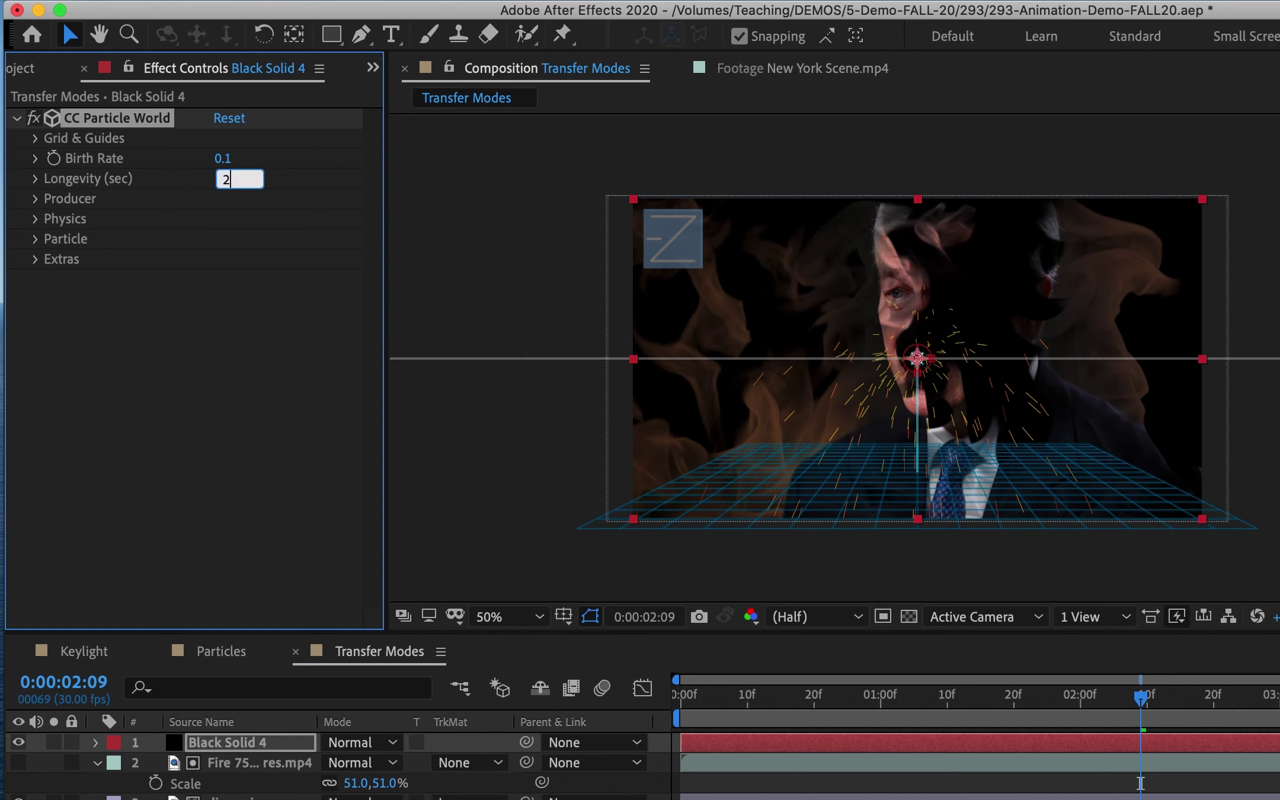
key("Return")
Set the Producer Position Y to 0.50, Radius X to 0.500 and Radius Y to 0.750.
left_click(37, 202)
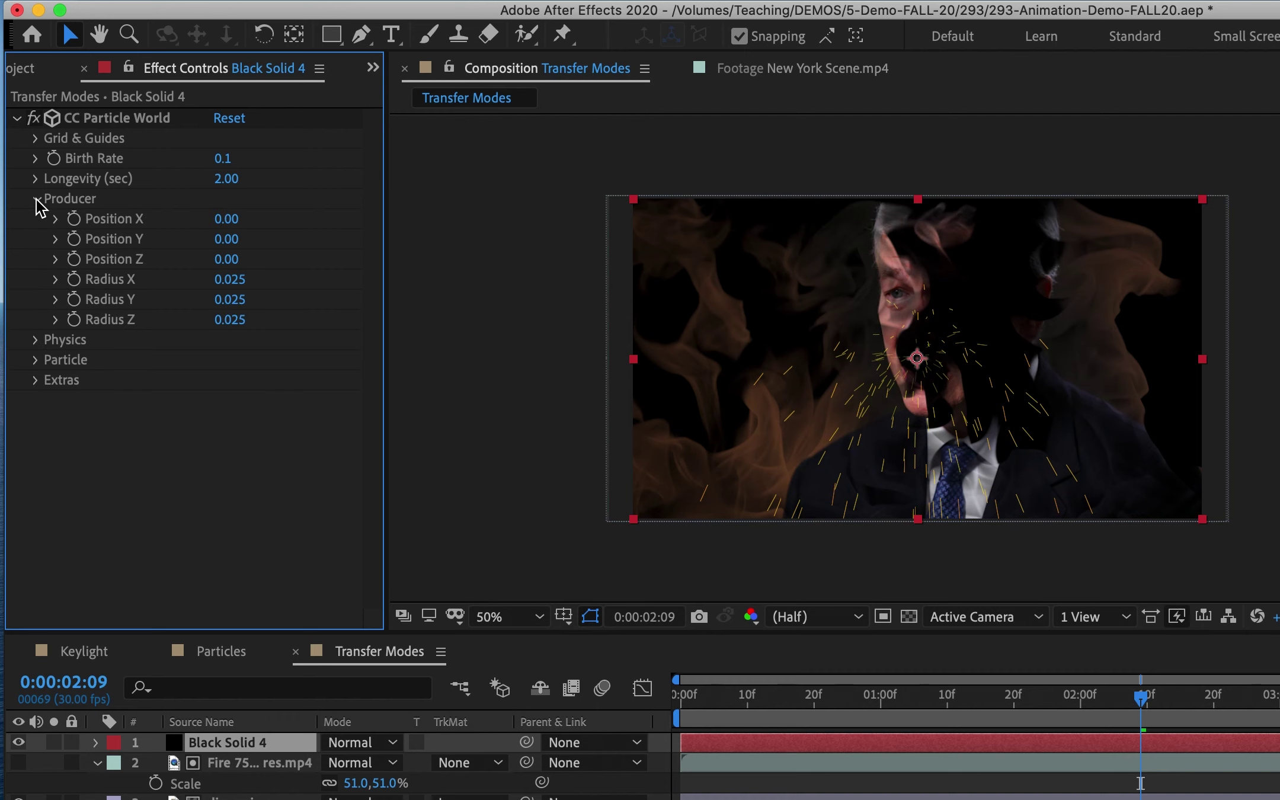
left_click(226, 240)
type(".5")
key("Return")
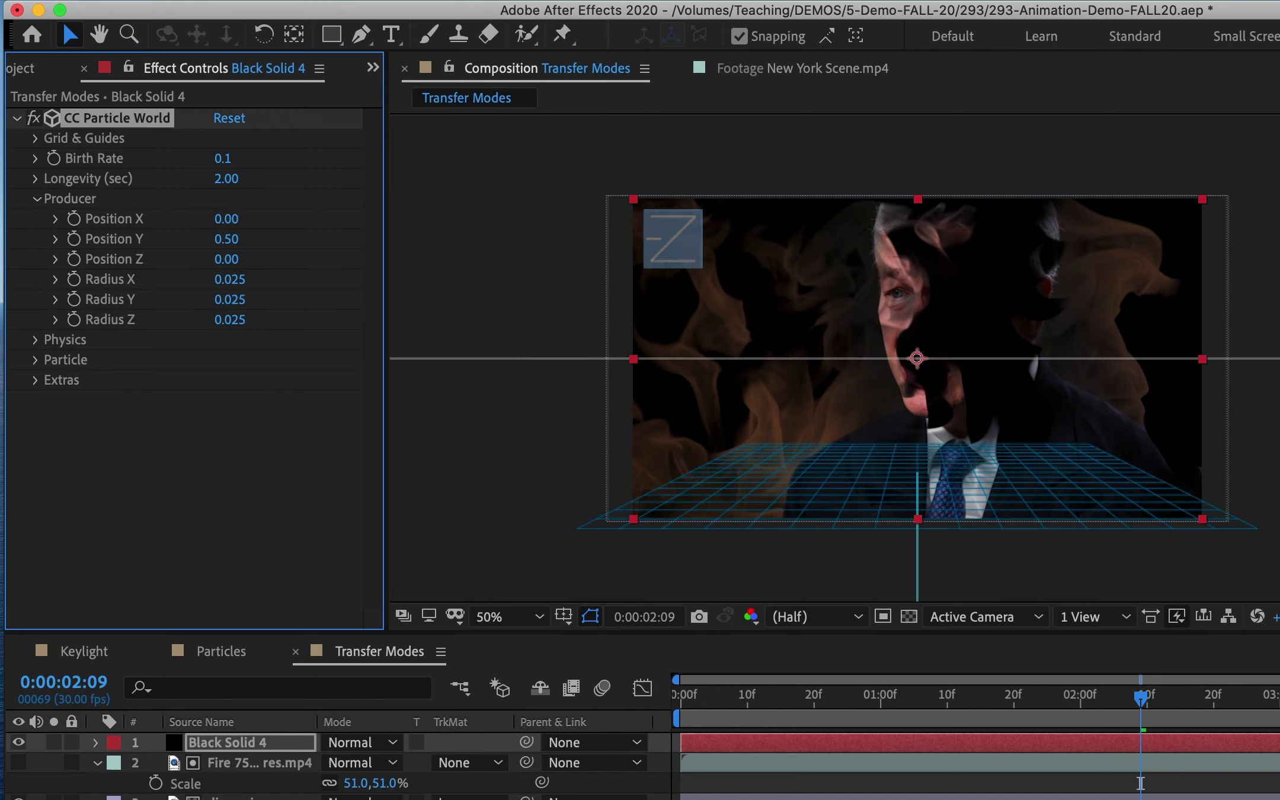
left_click(228, 280)
type(".5")
key("Return")
key("Tab")
type(".75")
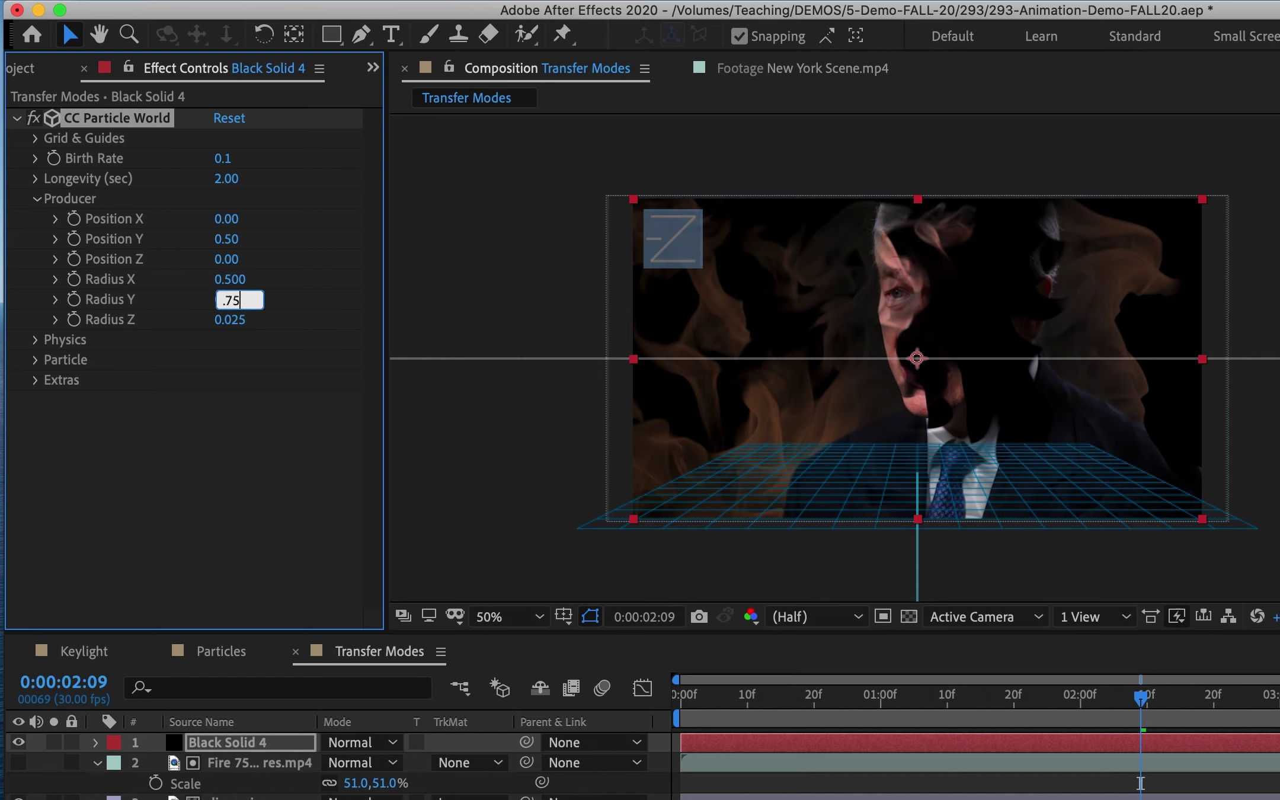
key("Return")
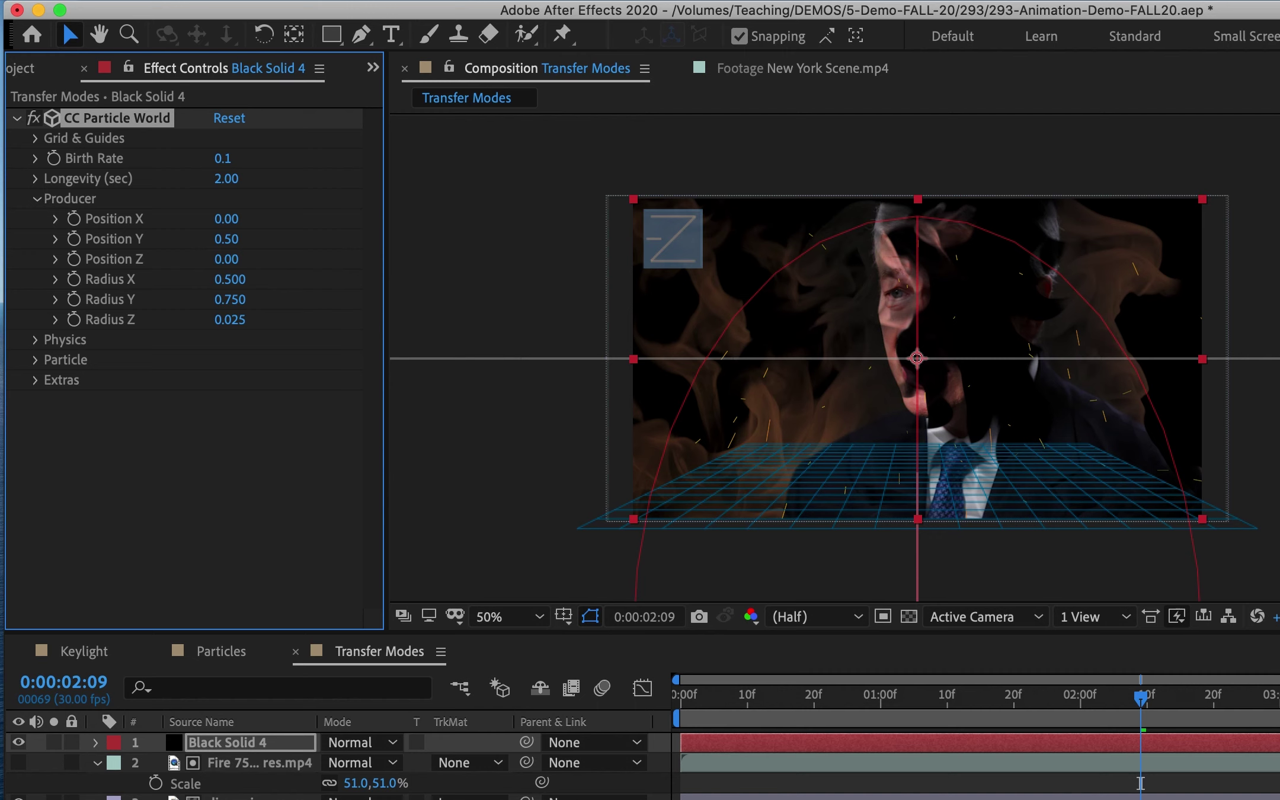
key("space")
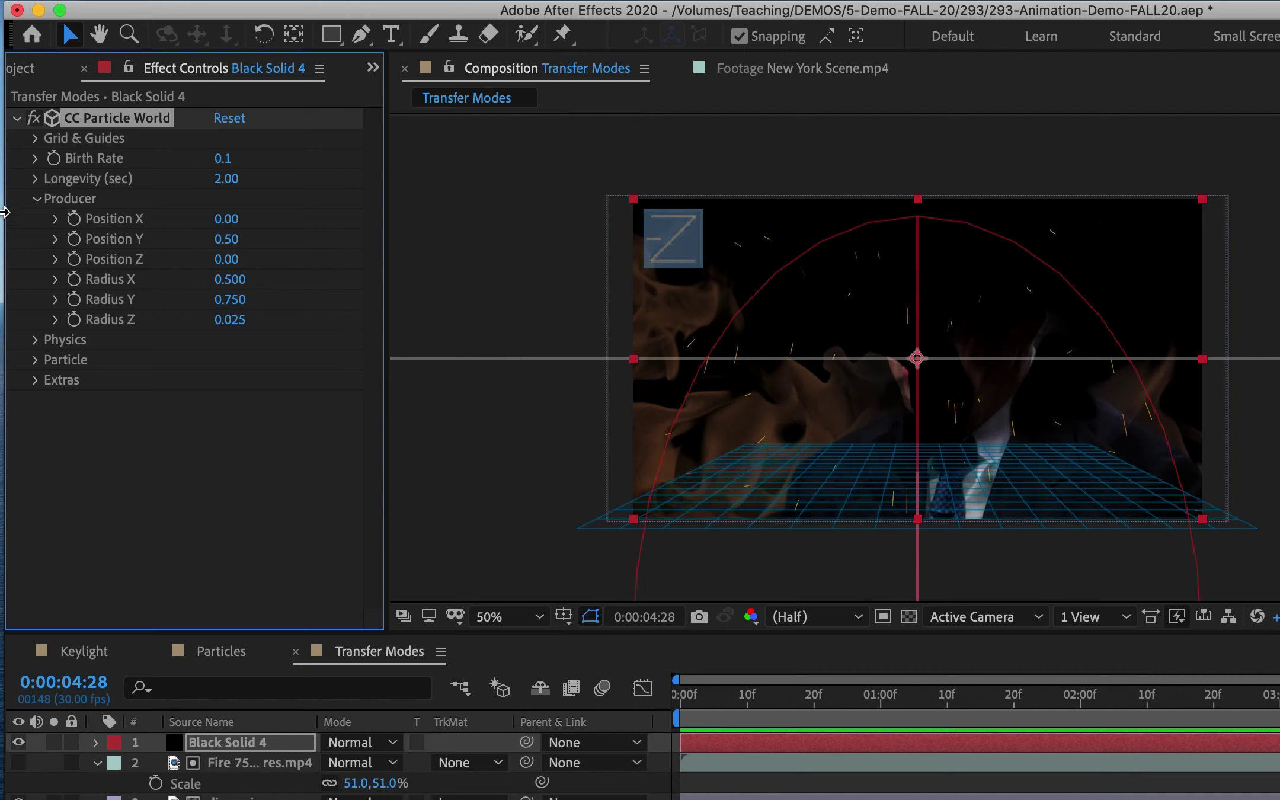
left_click(36, 341)
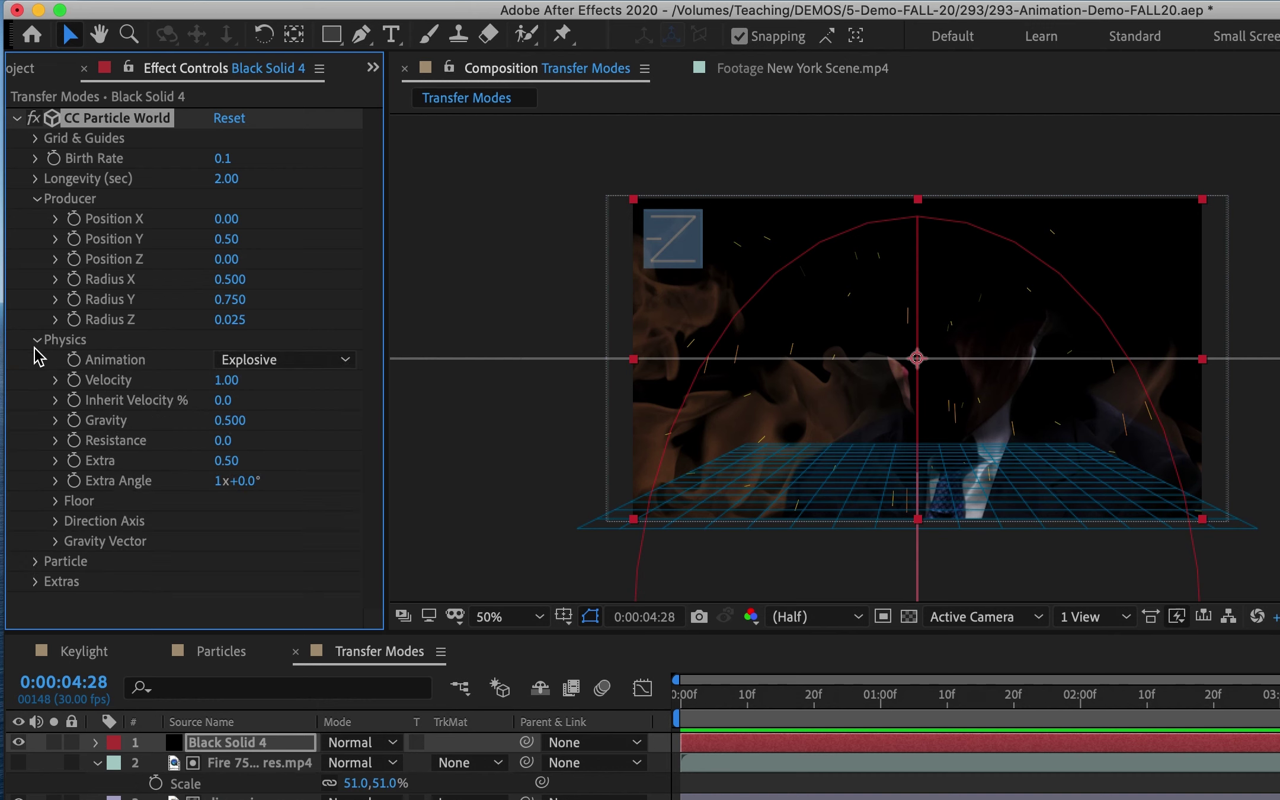
Switch the particle animation to Fire and set Velocity to 5.00.
left_click(254, 360)
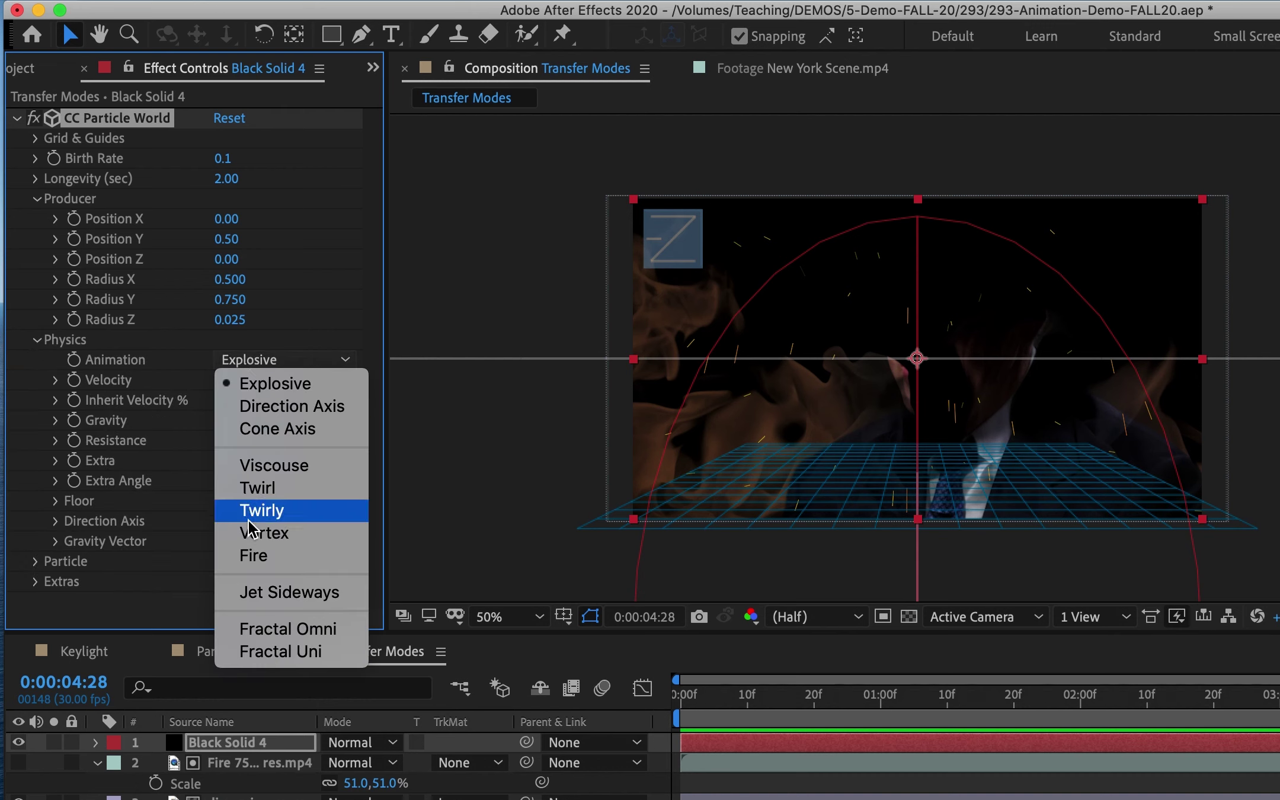
left_click(250, 556)
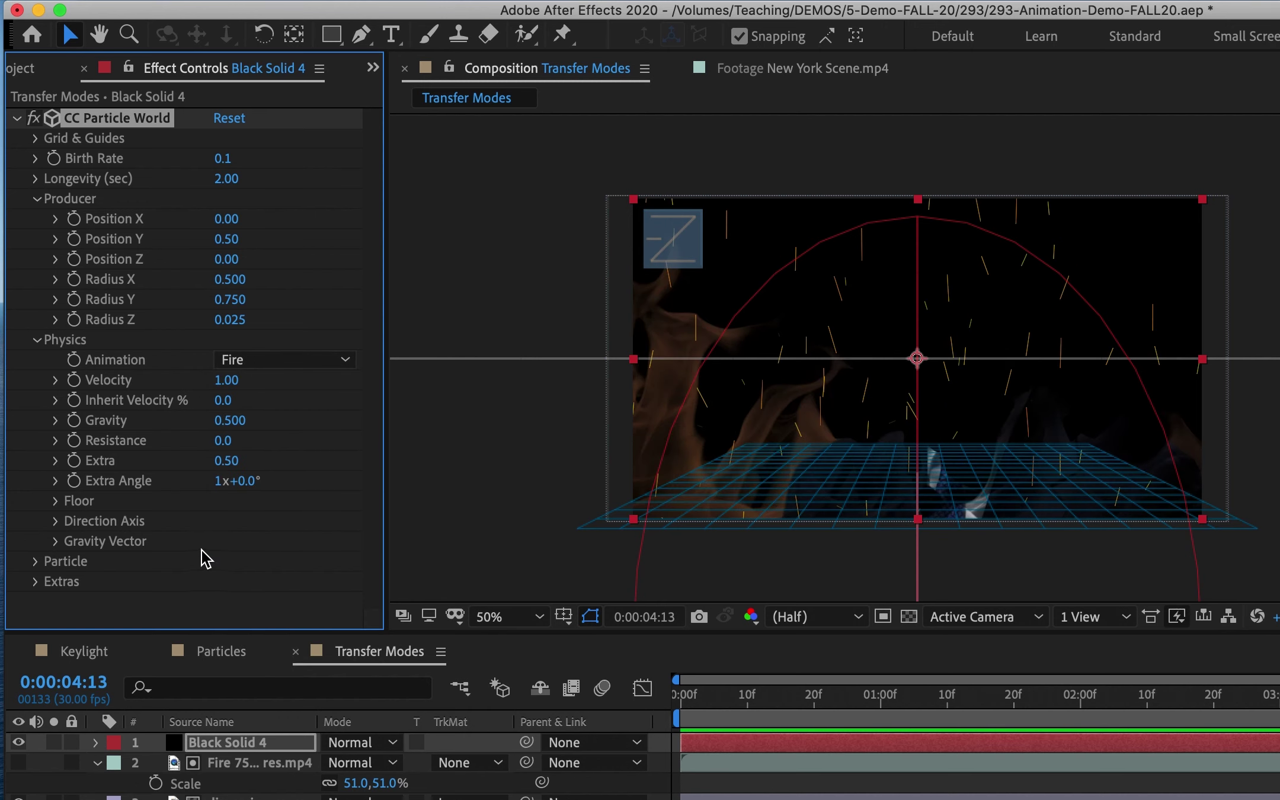
left_click(219, 381)
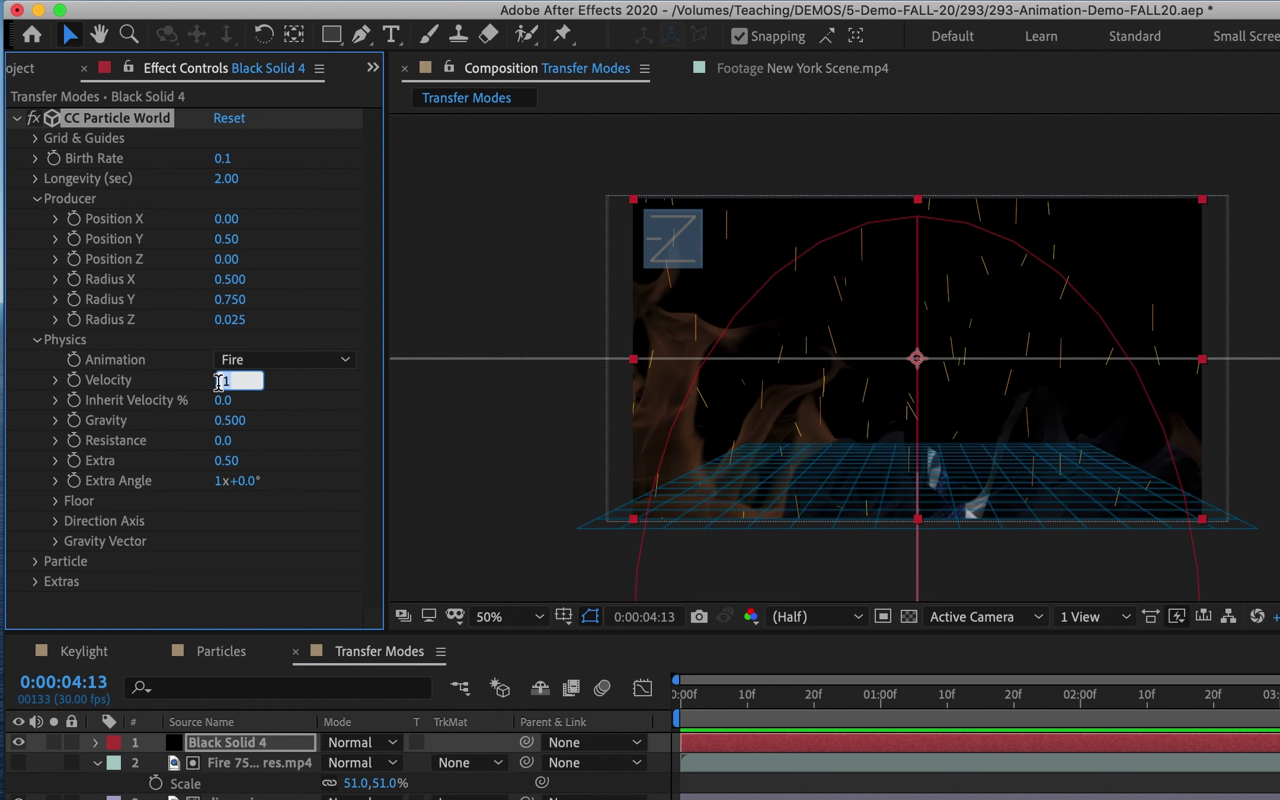
type("5")
key("Return")
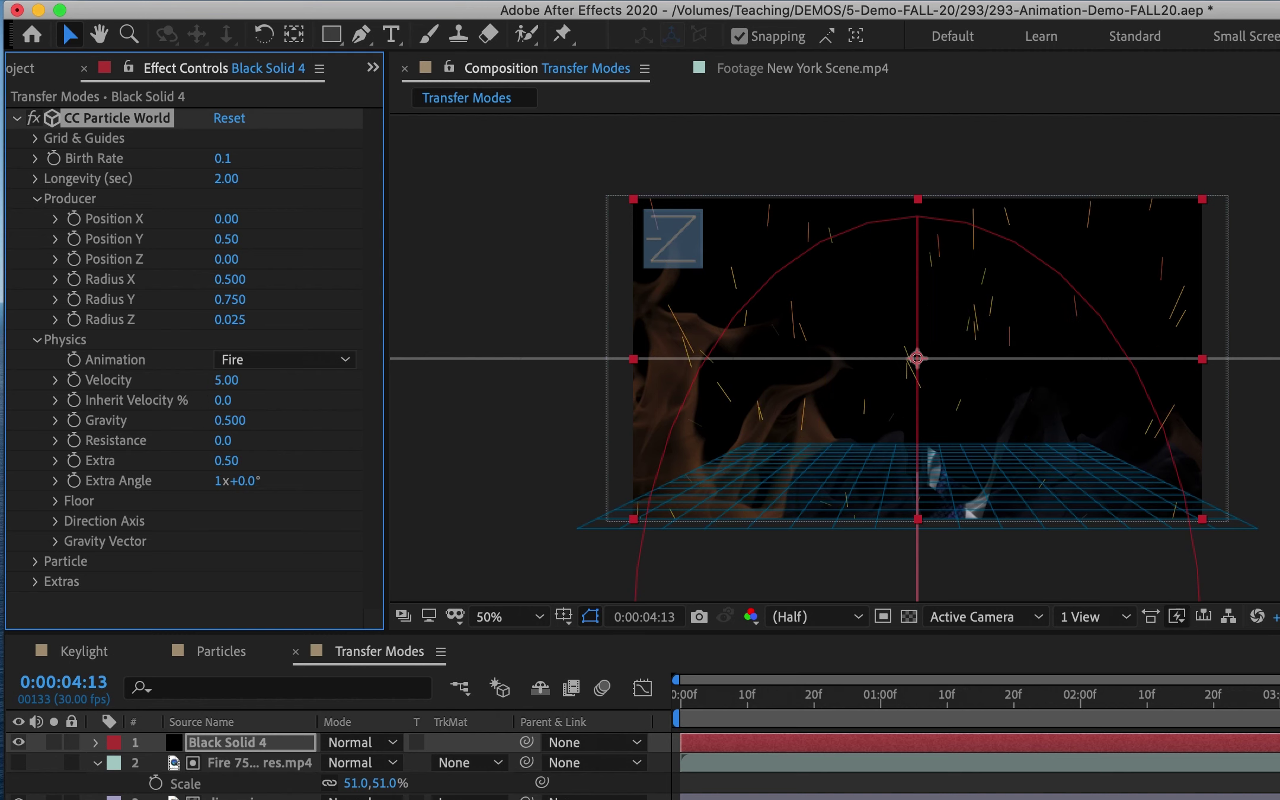
type("0.")
Set Gravity to 0.050 and Resistance to 2.0, then preview the embers.
left_click(231, 421)
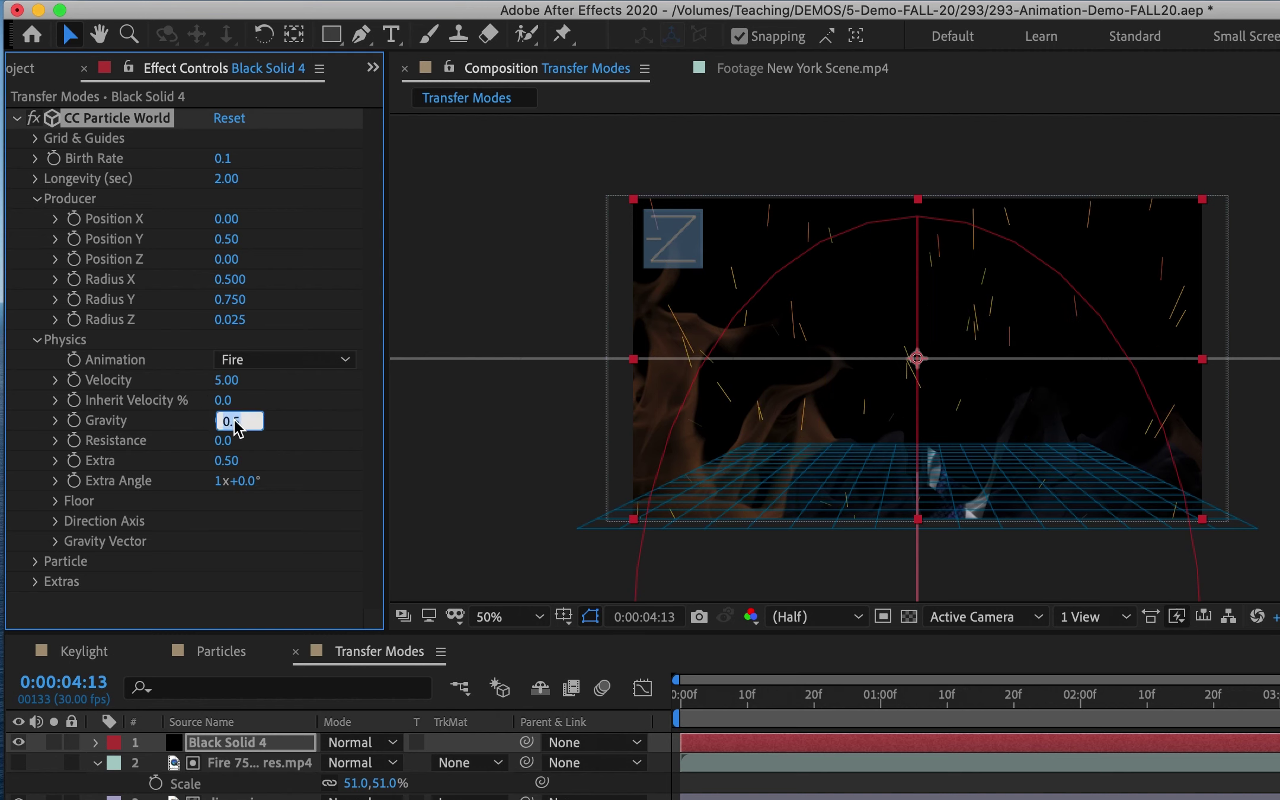
type("0")
key("Return")
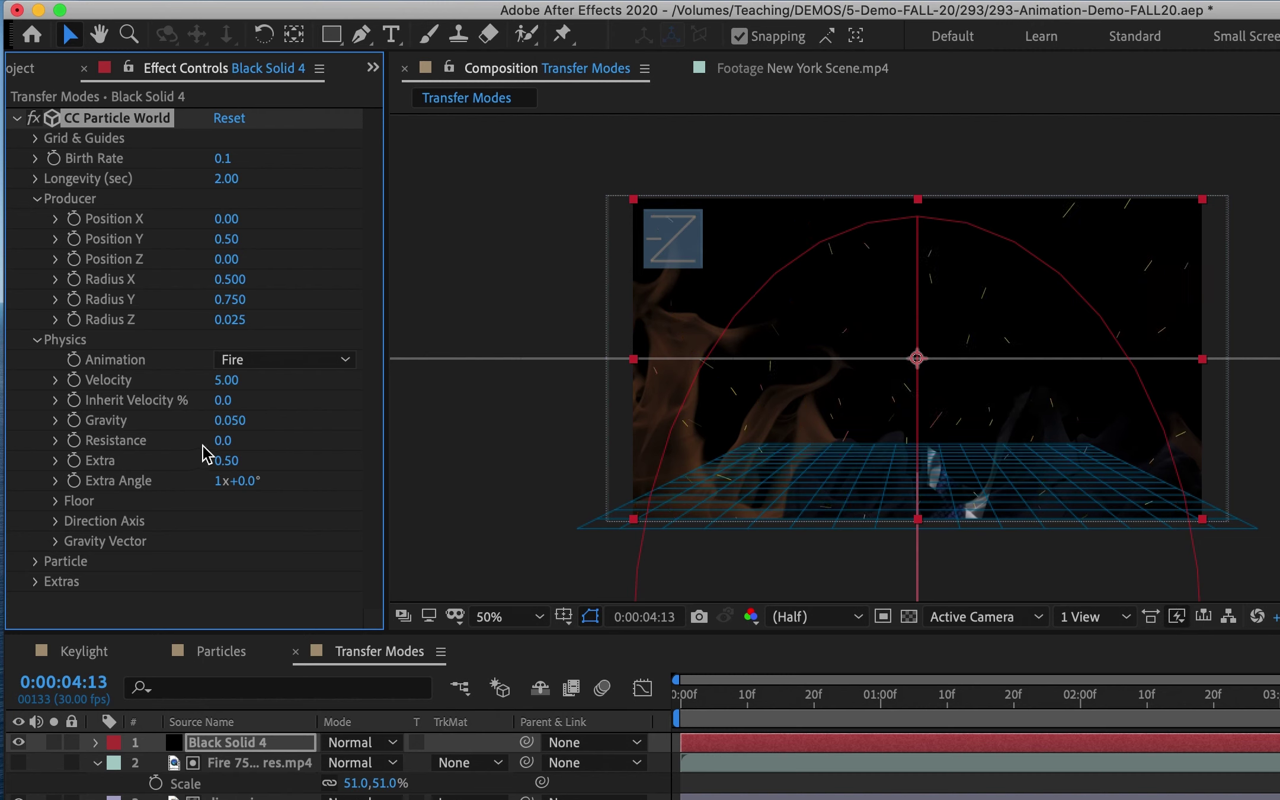
left_click(224, 441)
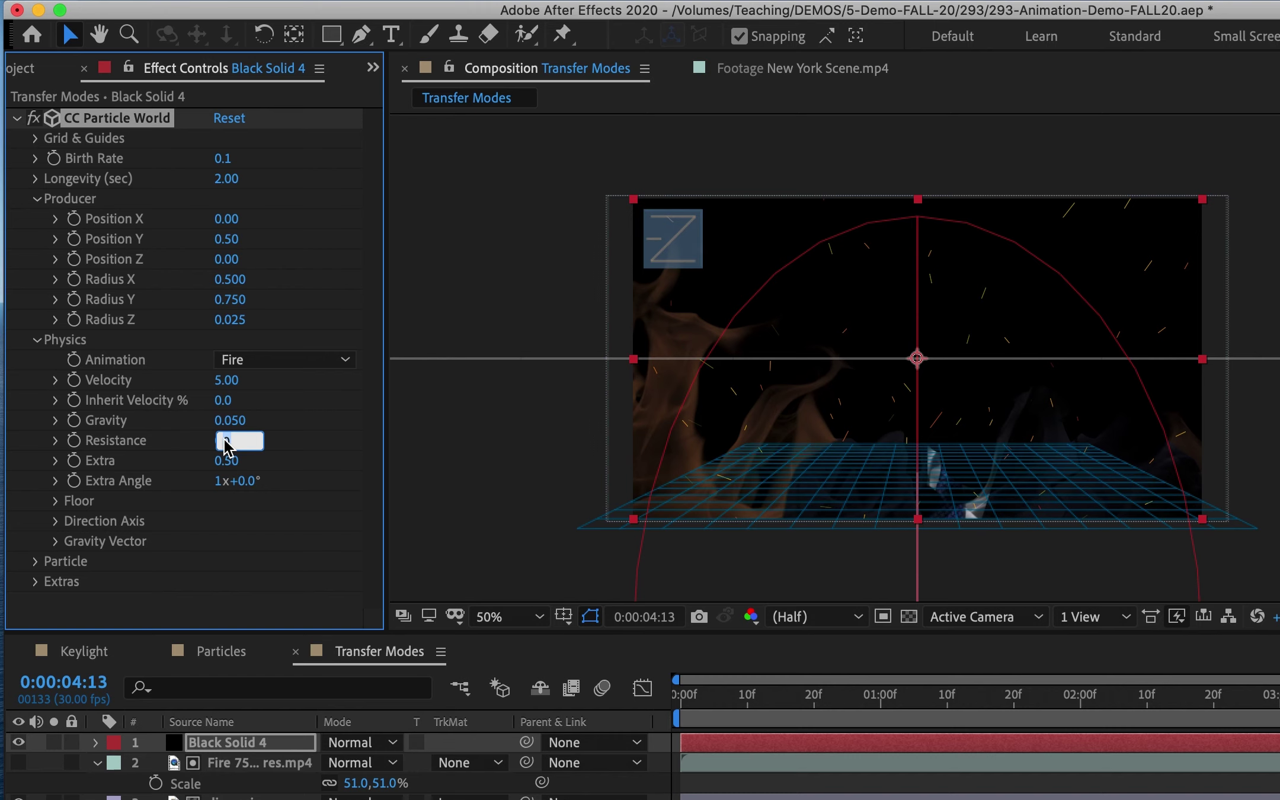
type("2")
key("Return")
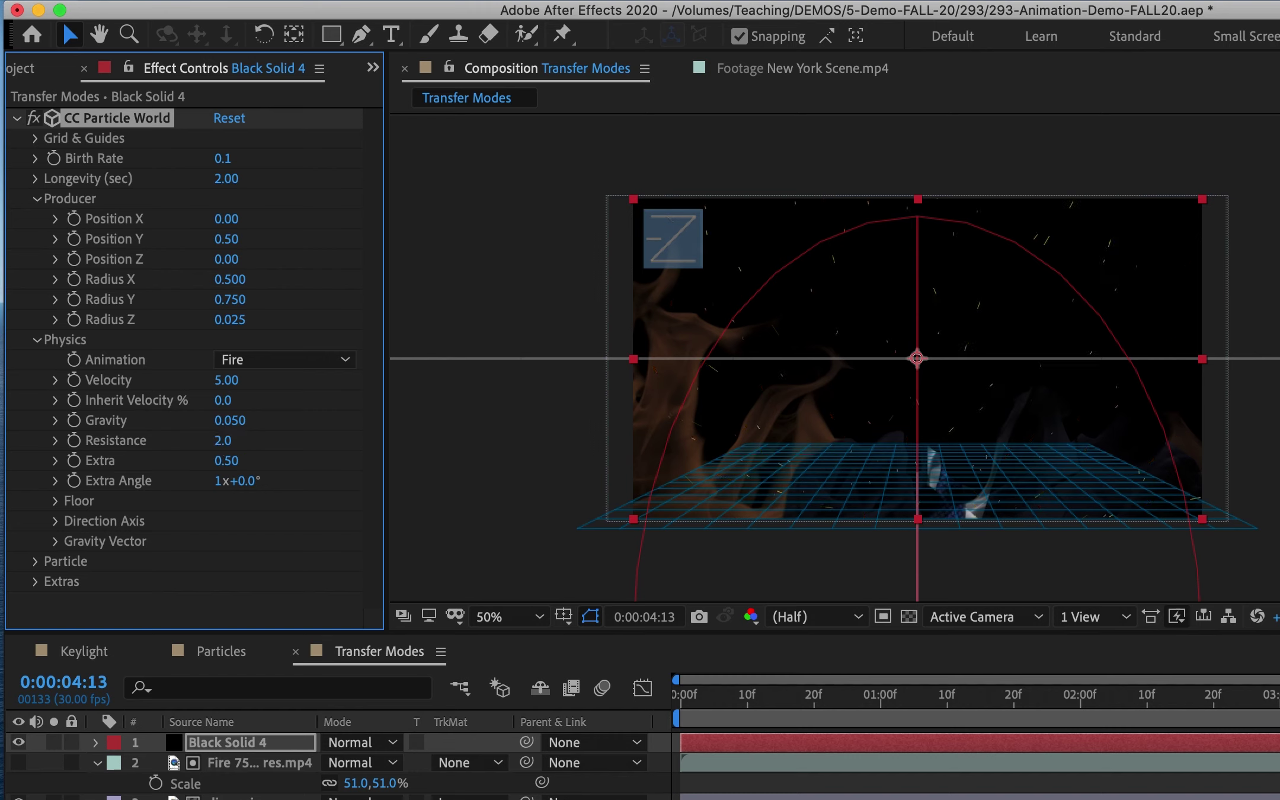
key("space")
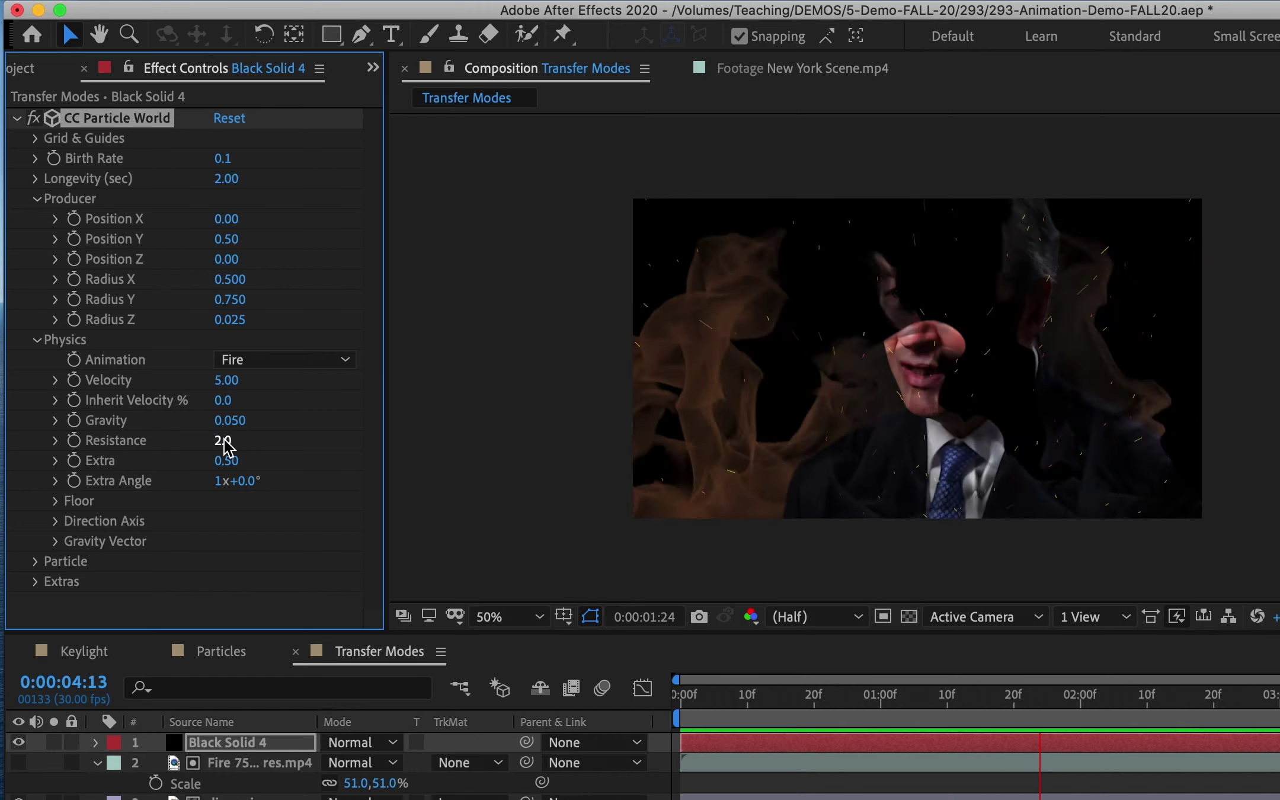